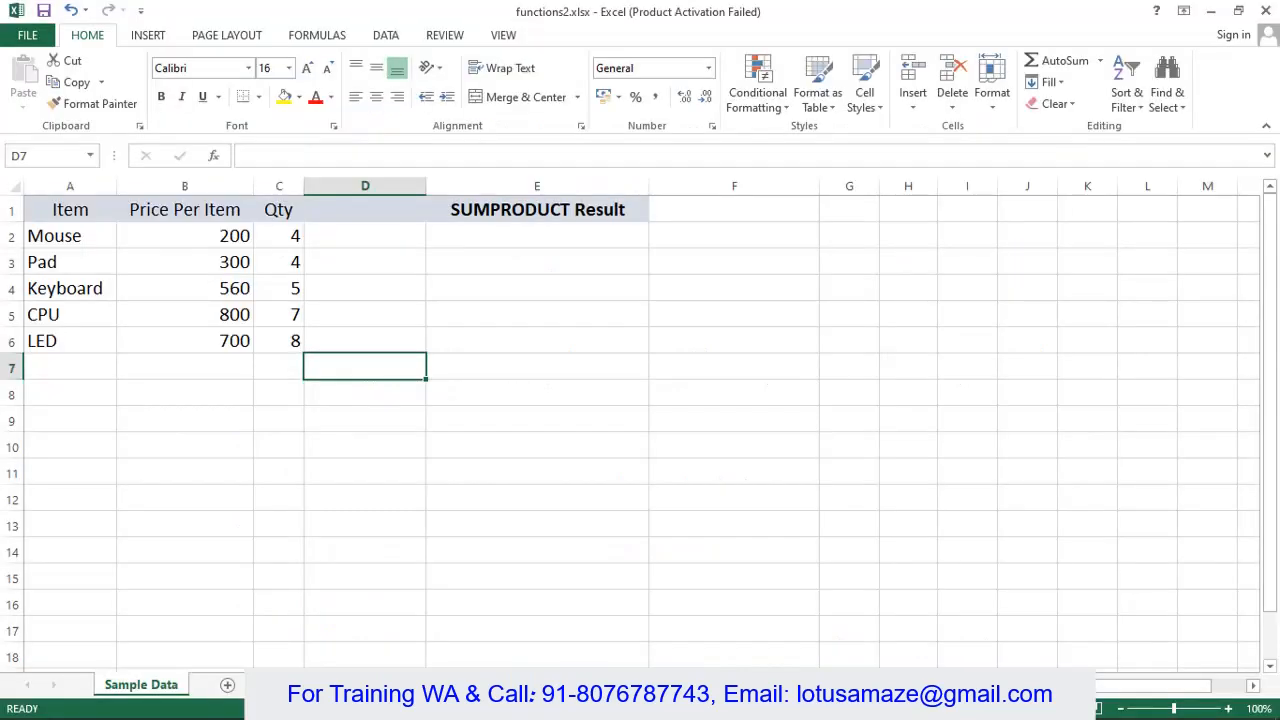
Enter the column heading "Amont Soll" in cell D1, next to the Qty heading
click(340, 701)
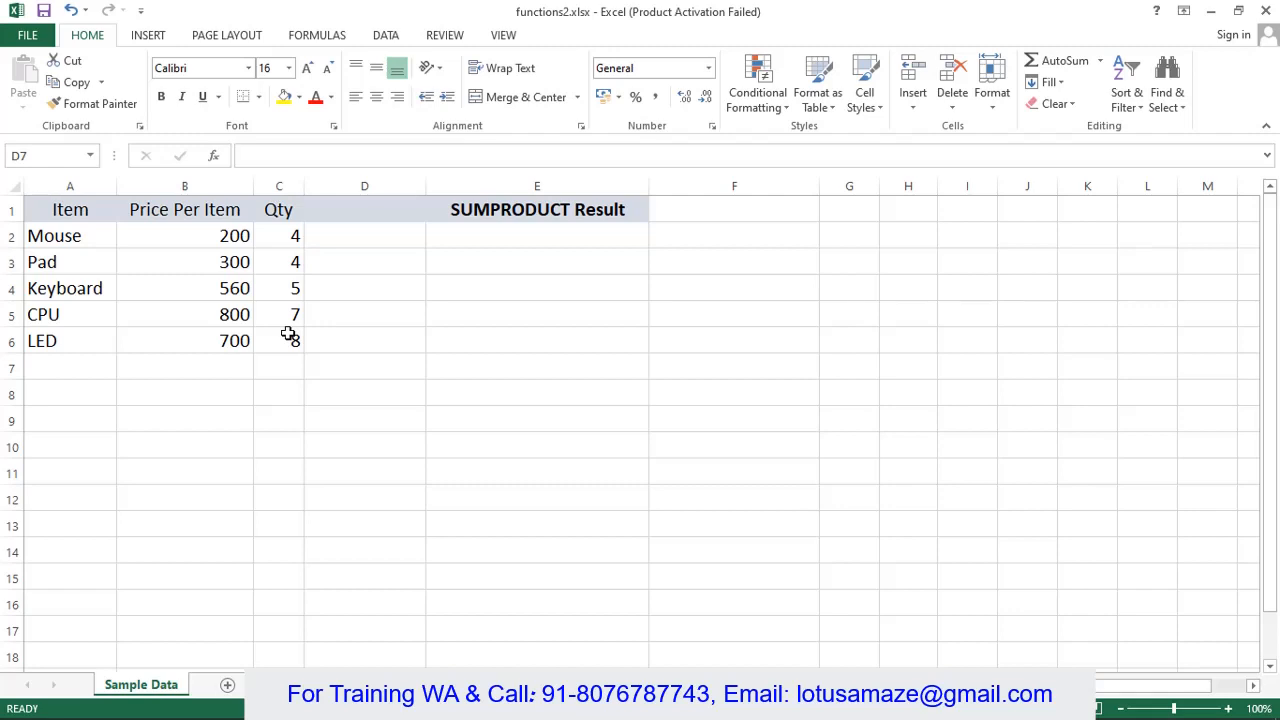
click(370, 214)
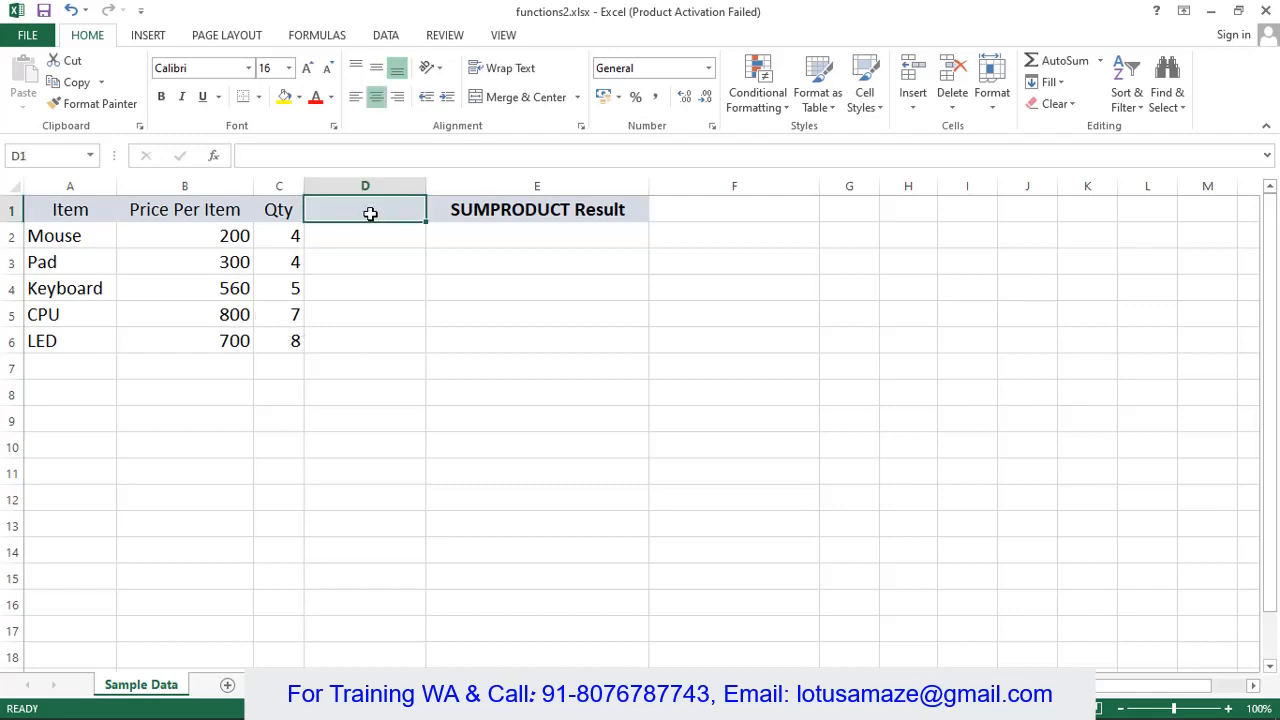
text(Amo)
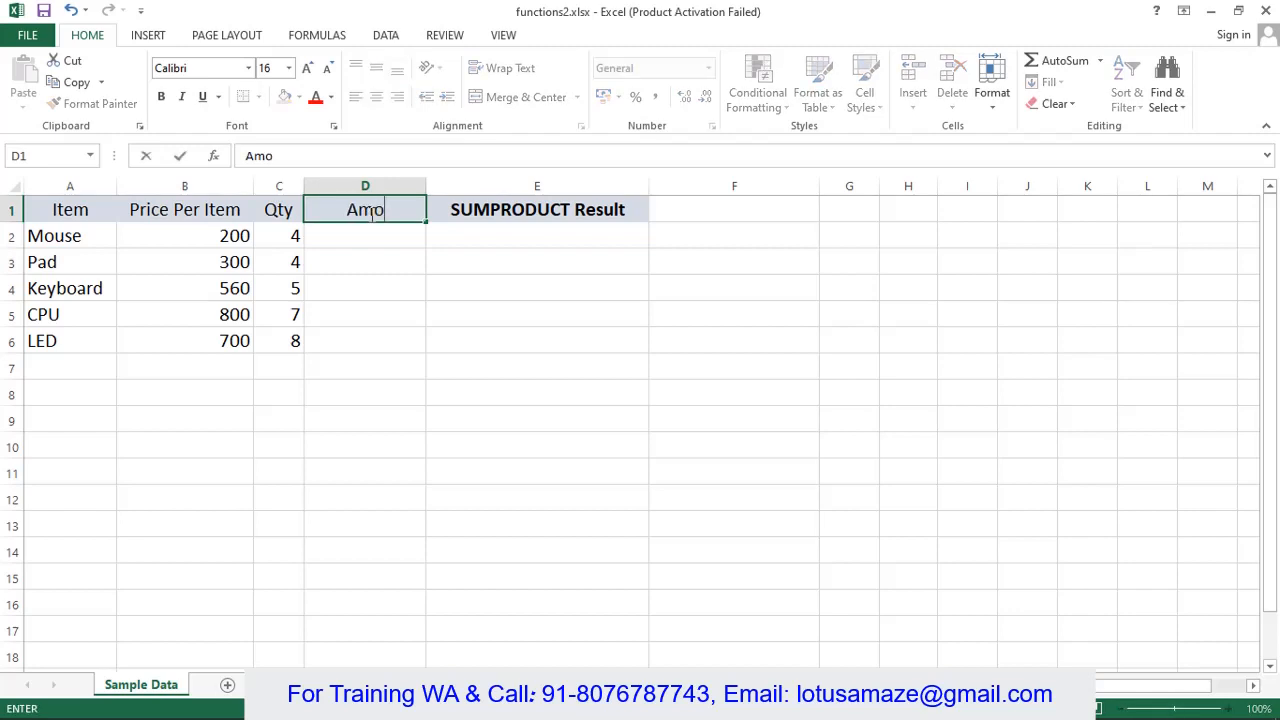
text(nt Sol)
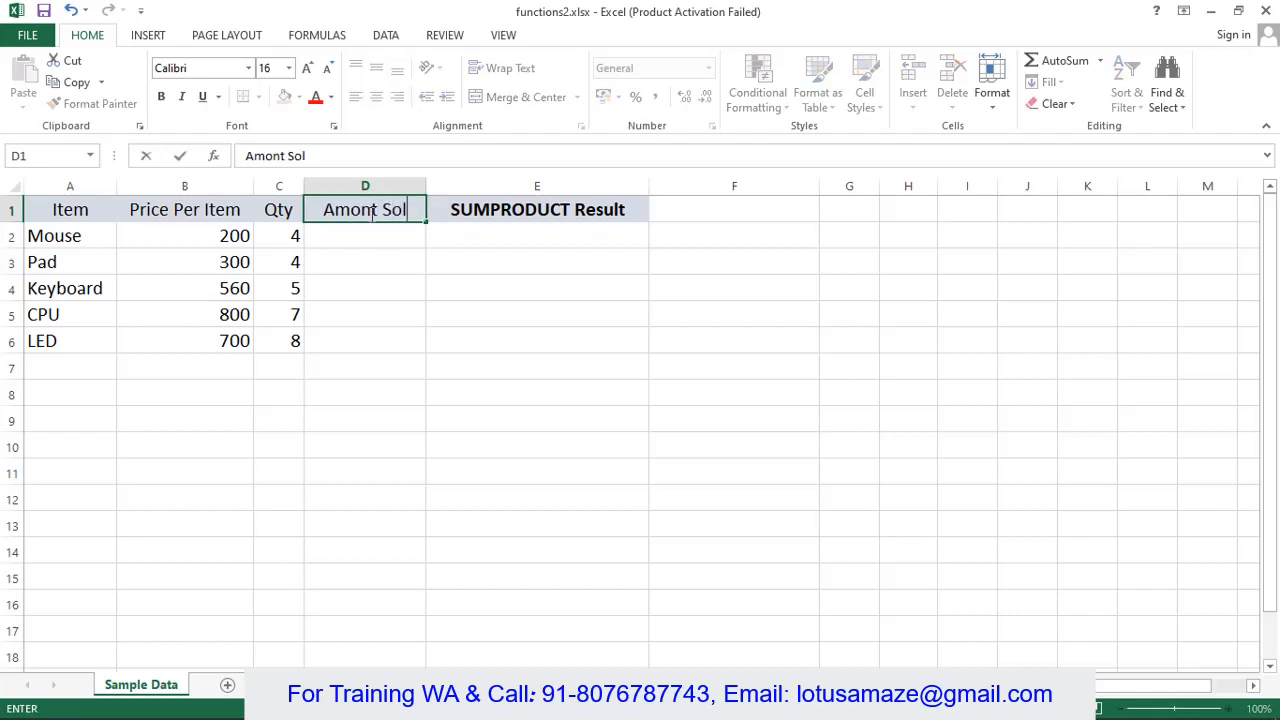
text(l)
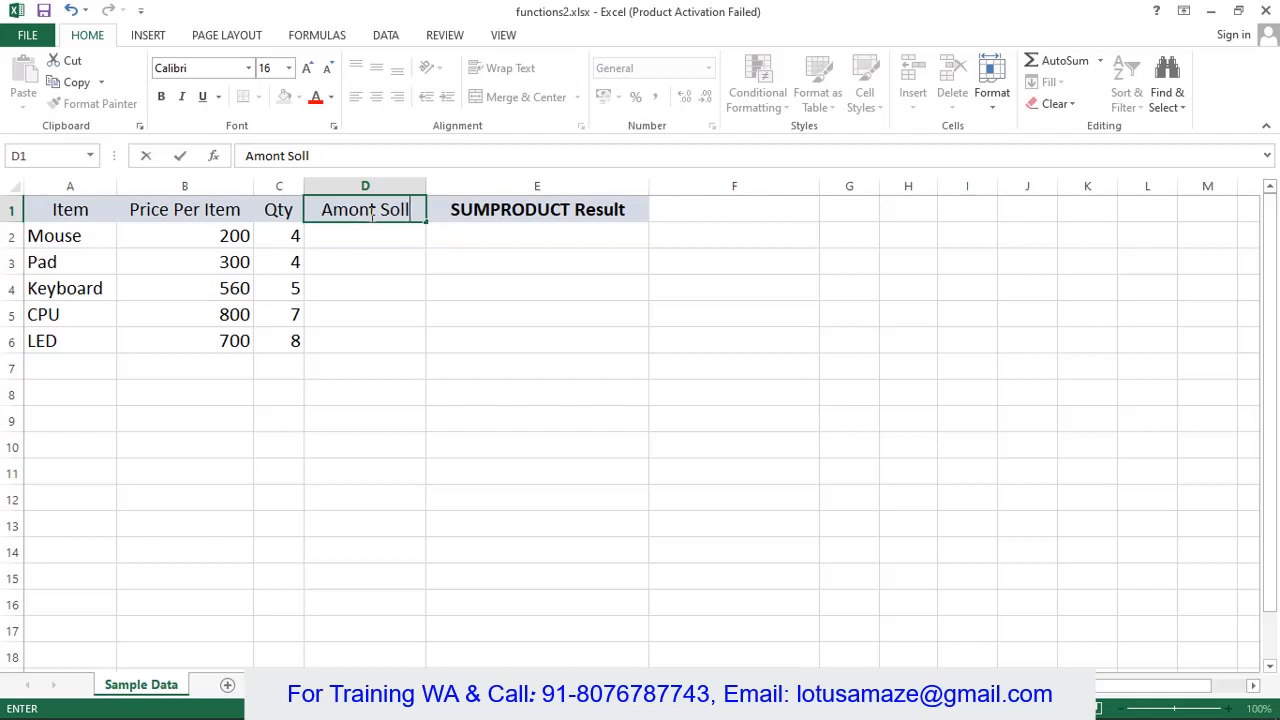
Enter the formula =(c2*b2) in D2 to multiply the Mouse quantity by its price per item
click(369, 235)
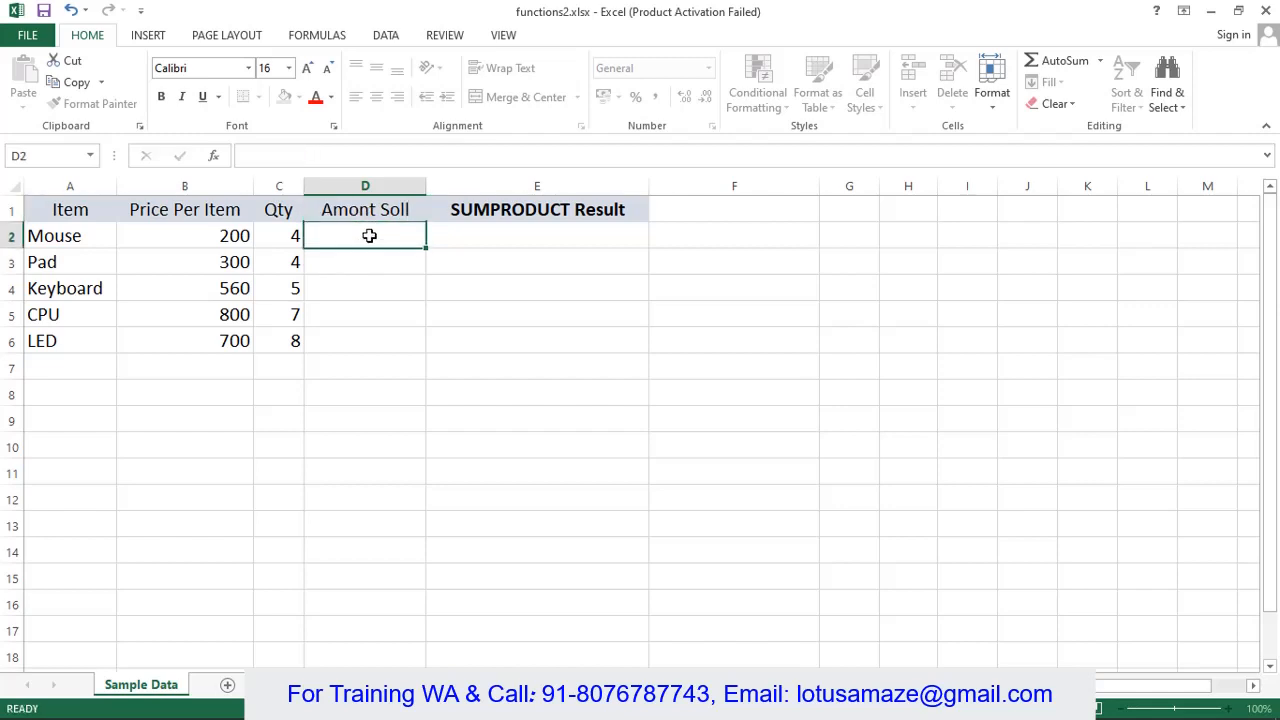
click(284, 157)
text(=)
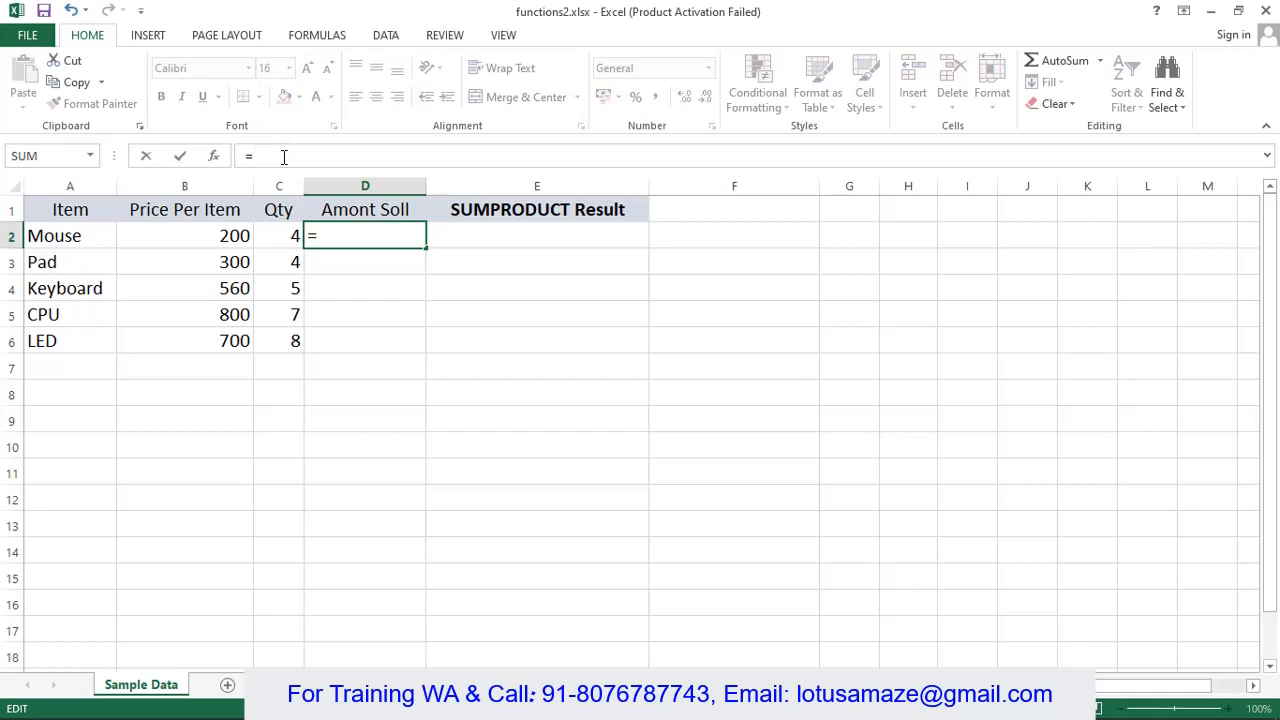
text((c2*)
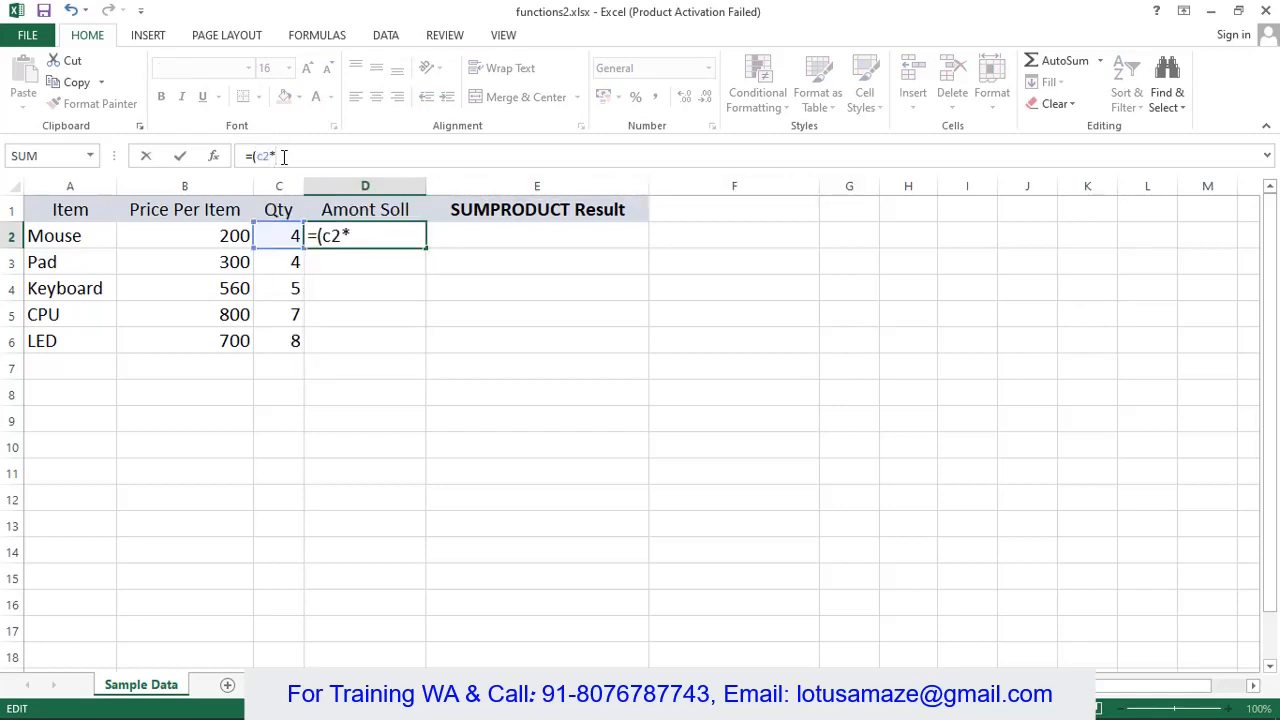
text(b2))
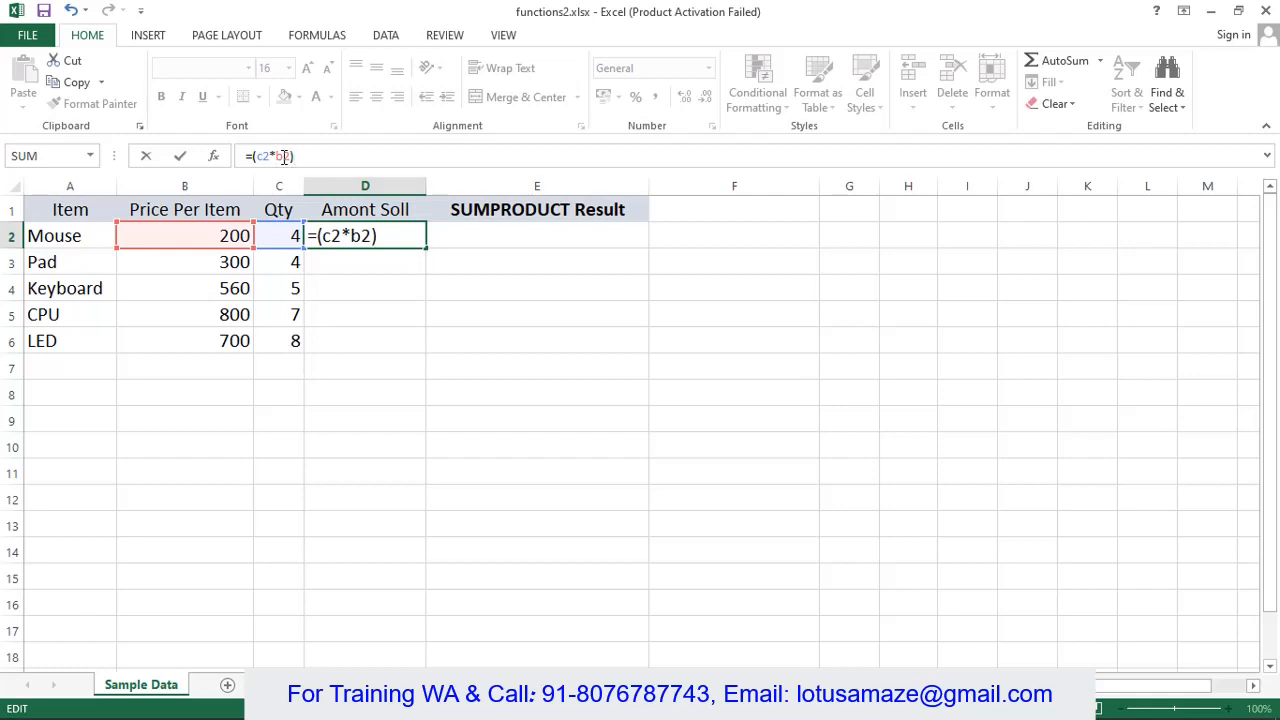
key(Return)
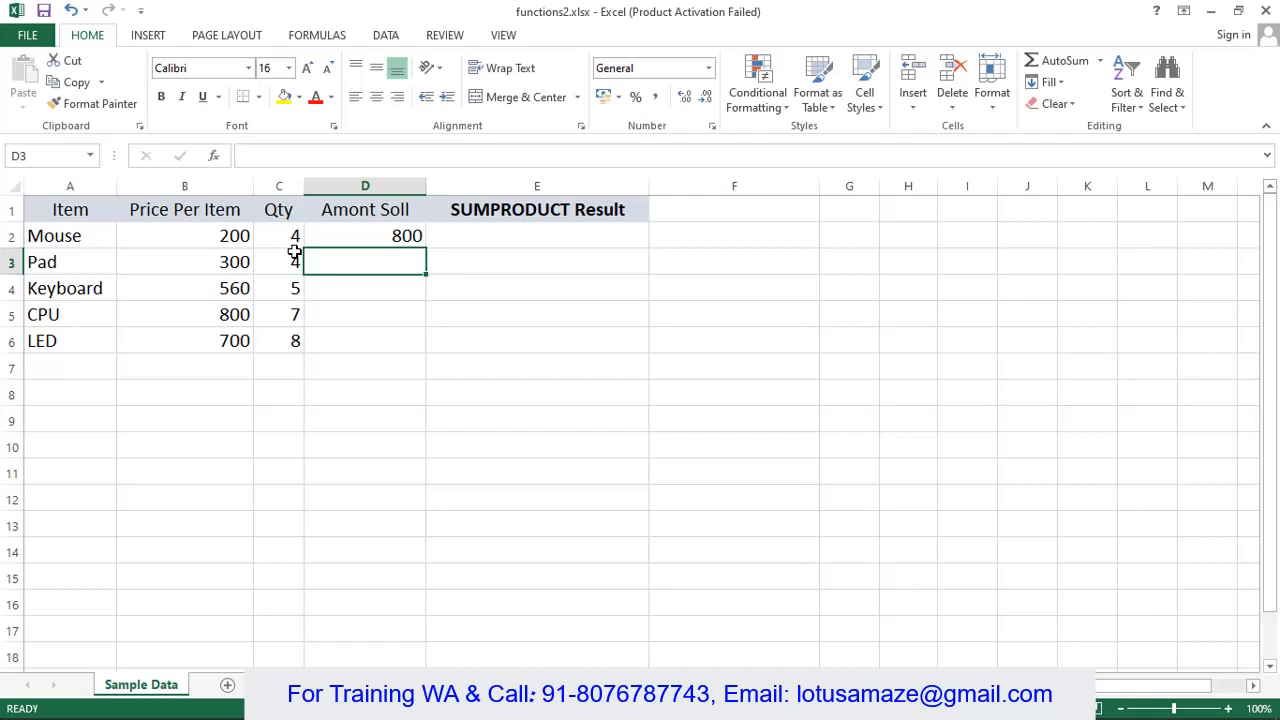
Fill the multiplication formula from D2 down through D6 for the remaining items
click(232, 236)
click(378, 241)
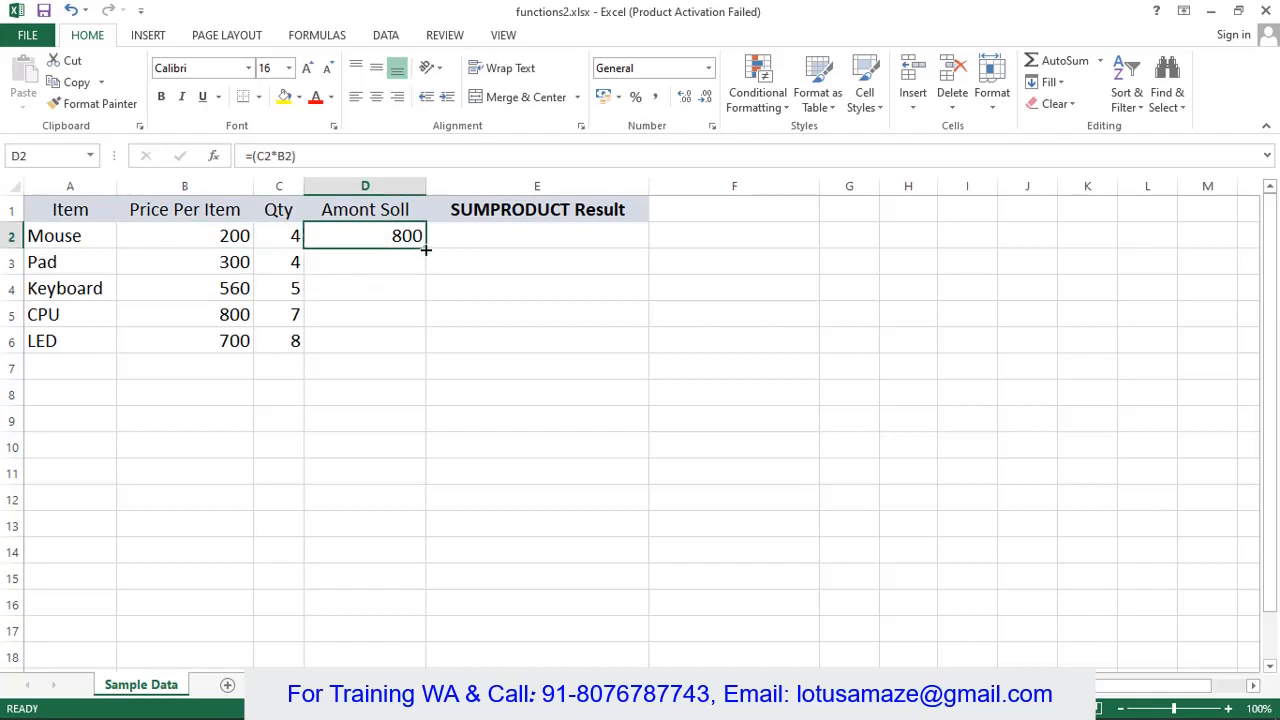
drag(426, 248, 425, 356)
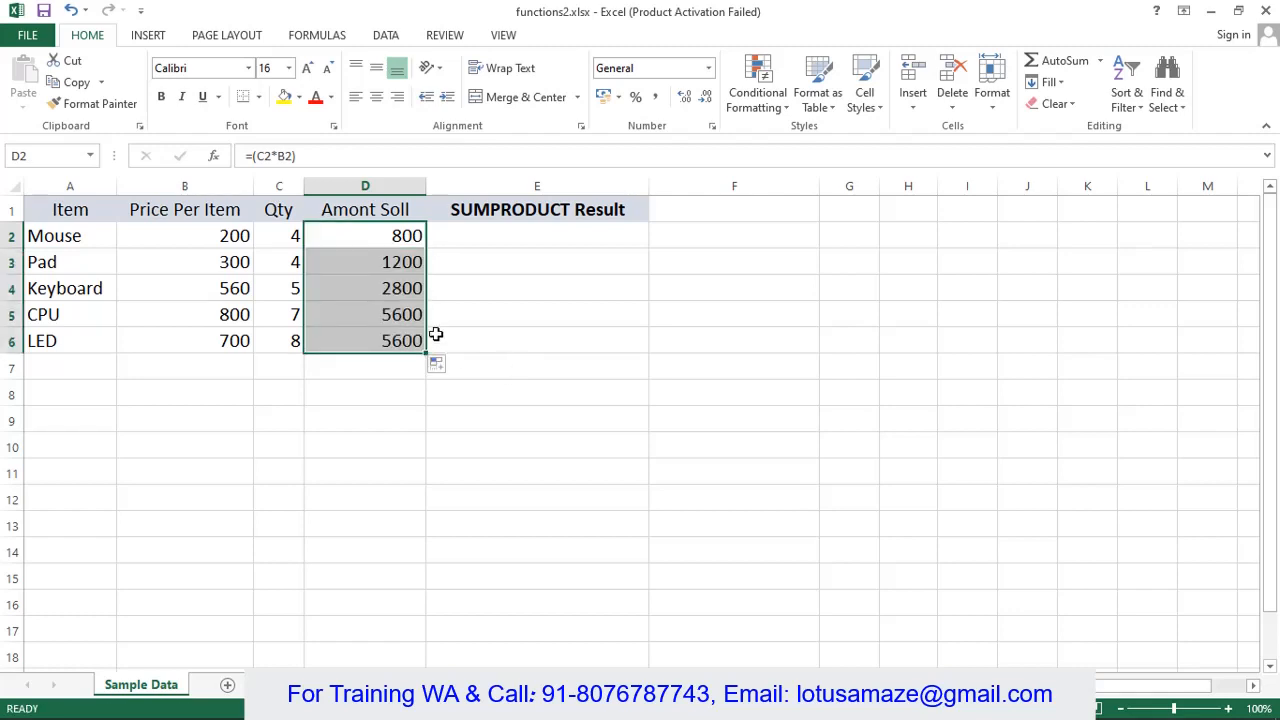
Check the calculated amounts for Mouse, Pad and Keyboard against their price and quantity cells
click(228, 240)
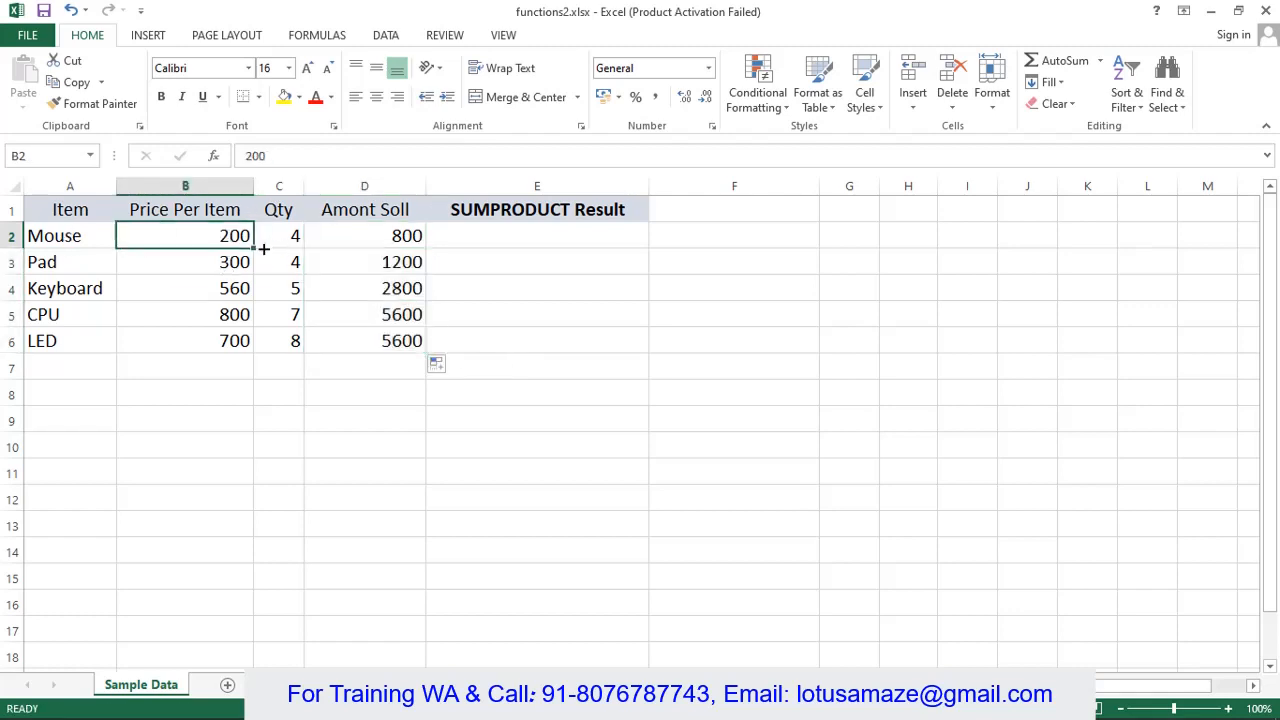
click(385, 241)
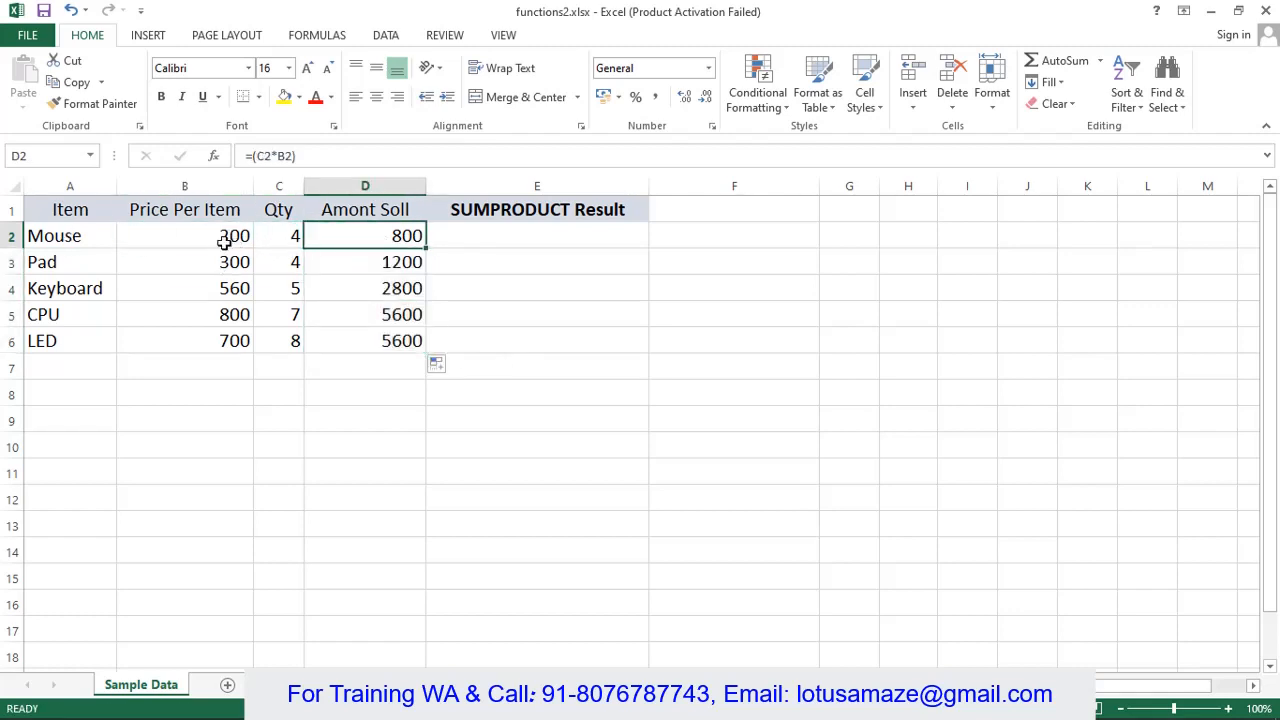
click(294, 242)
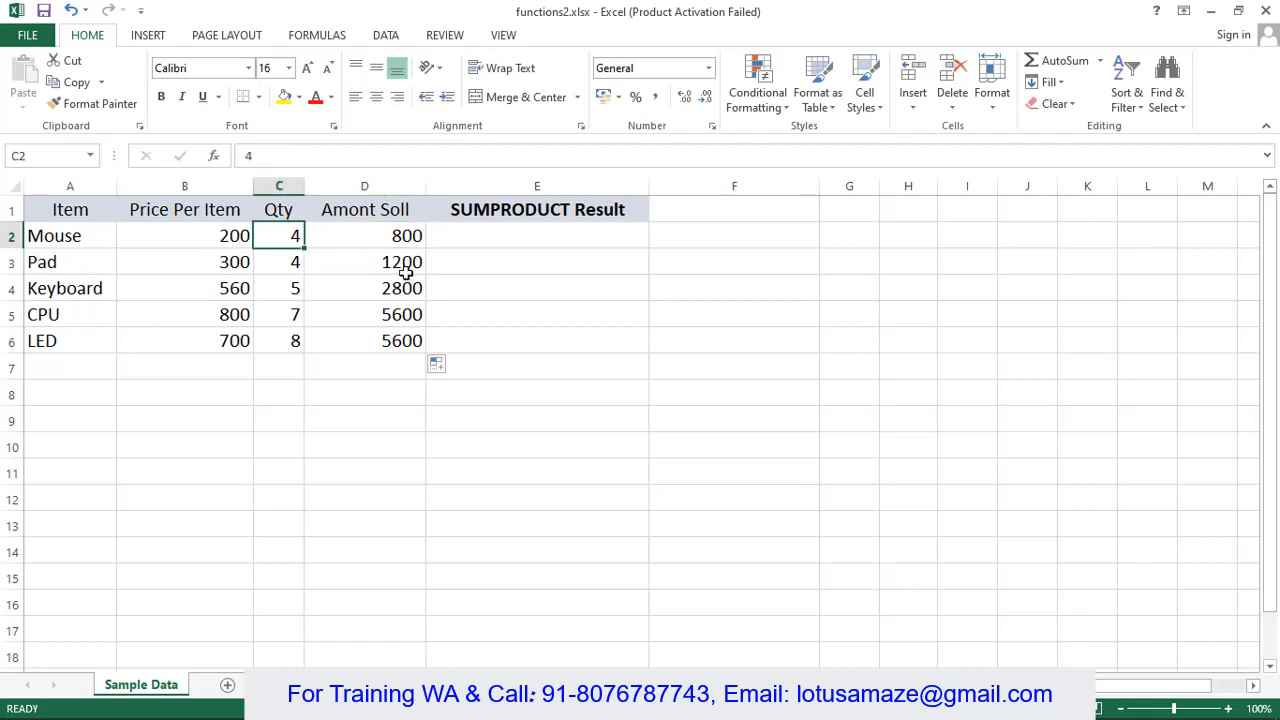
click(289, 266)
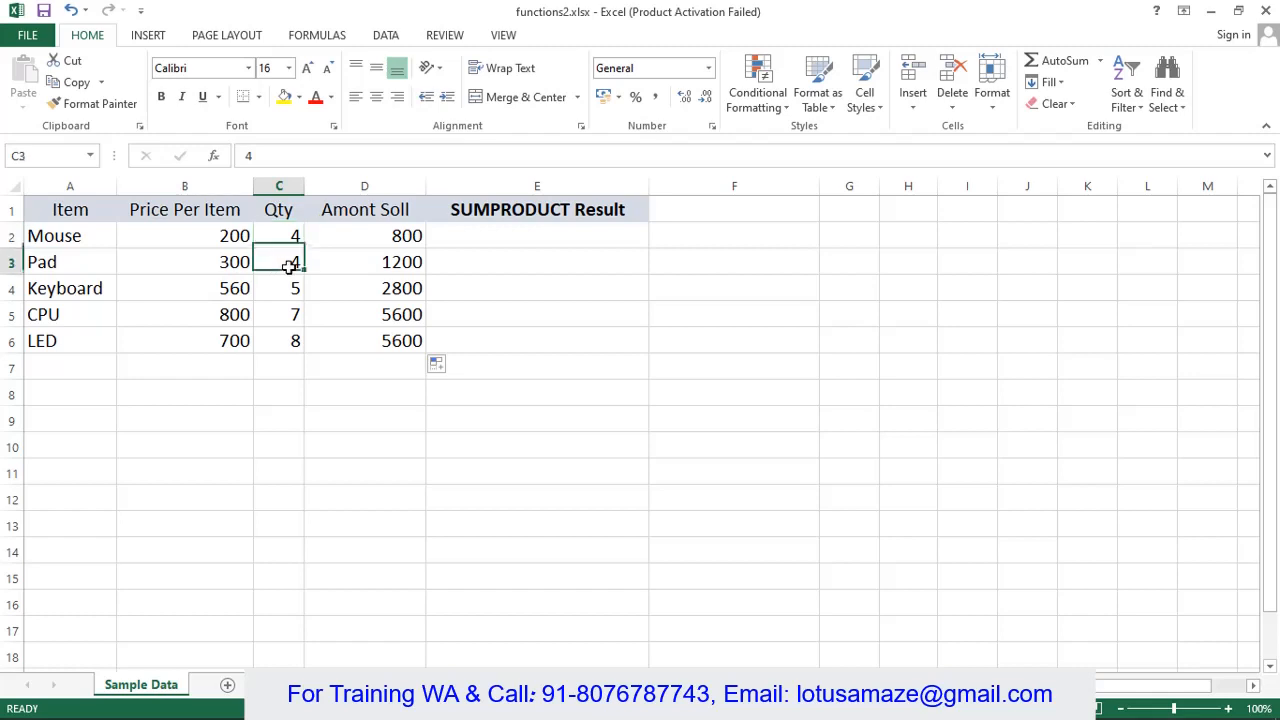
click(391, 289)
click(243, 292)
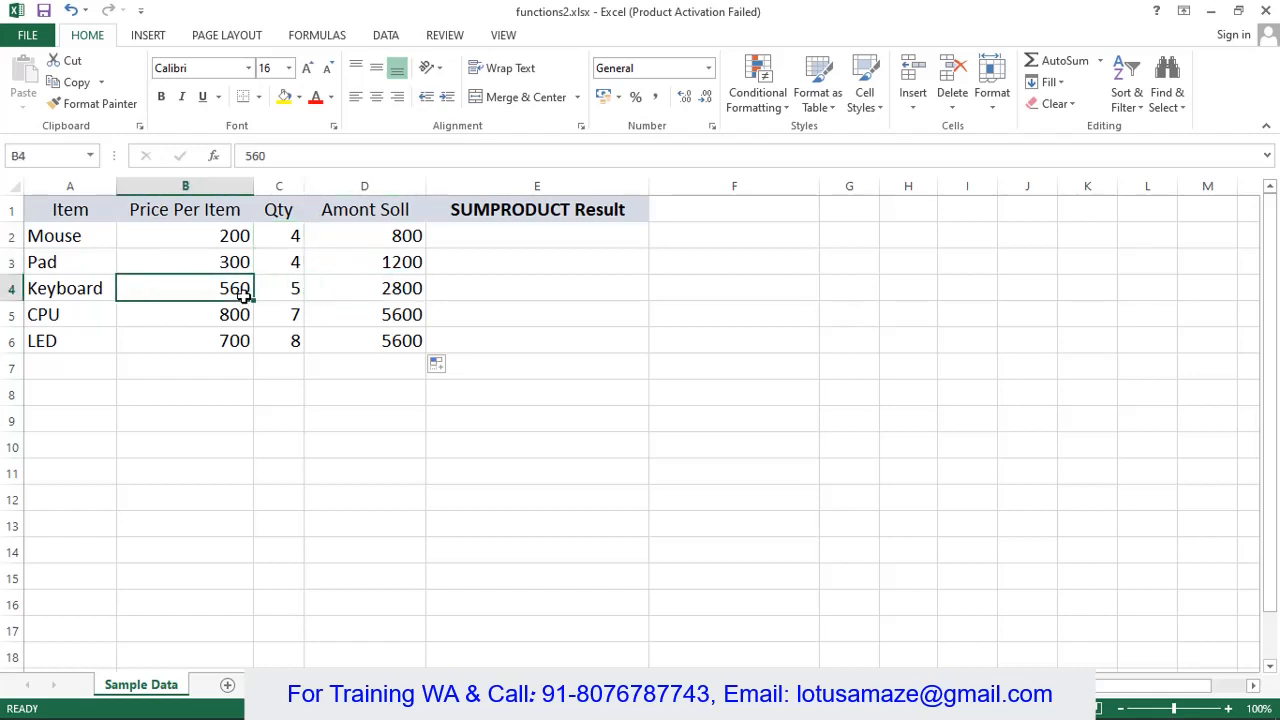
click(295, 292)
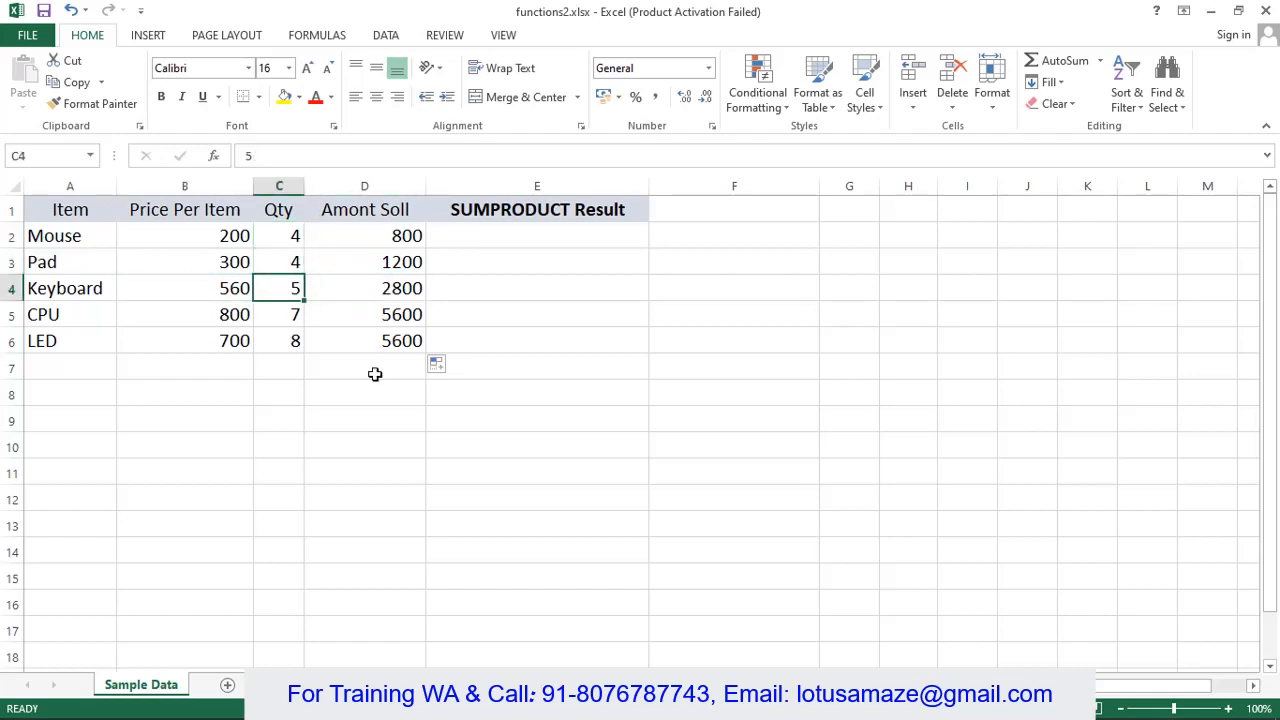
Total the item amounts in D7 with AutoSum over D2:D6, and check the resulting formula
click(380, 366)
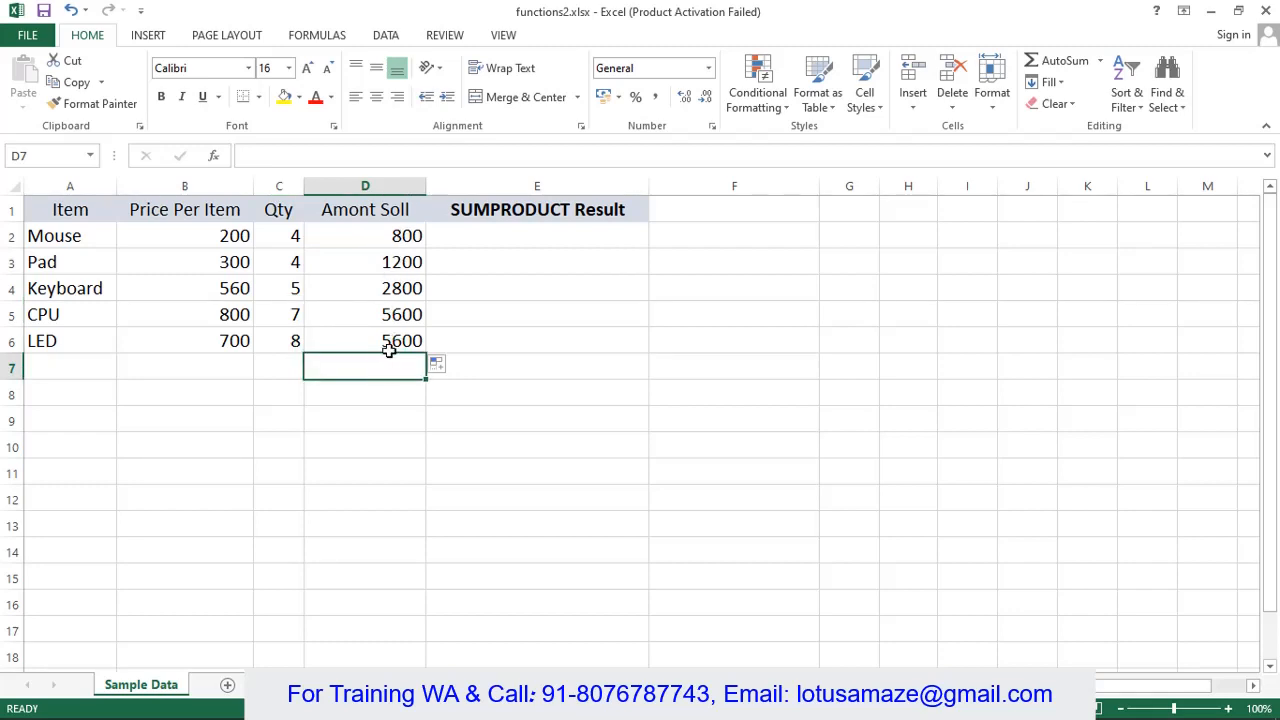
key(alt+equal)
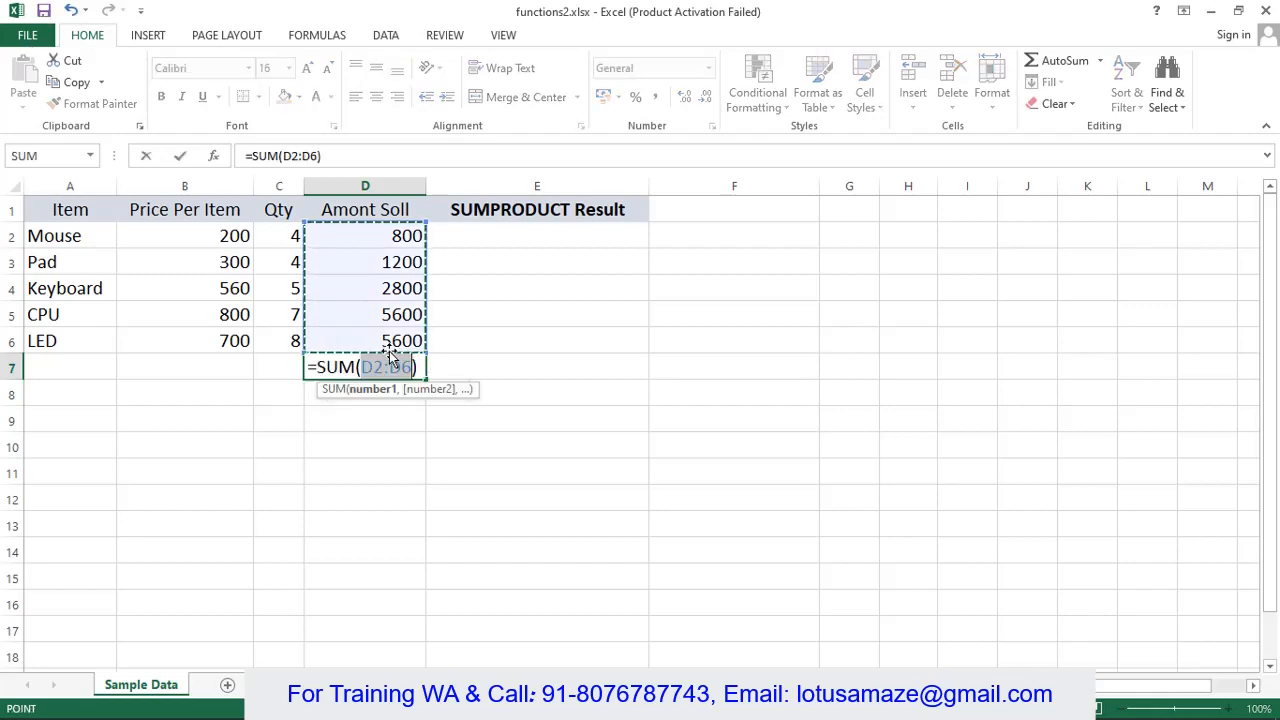
key(Return)
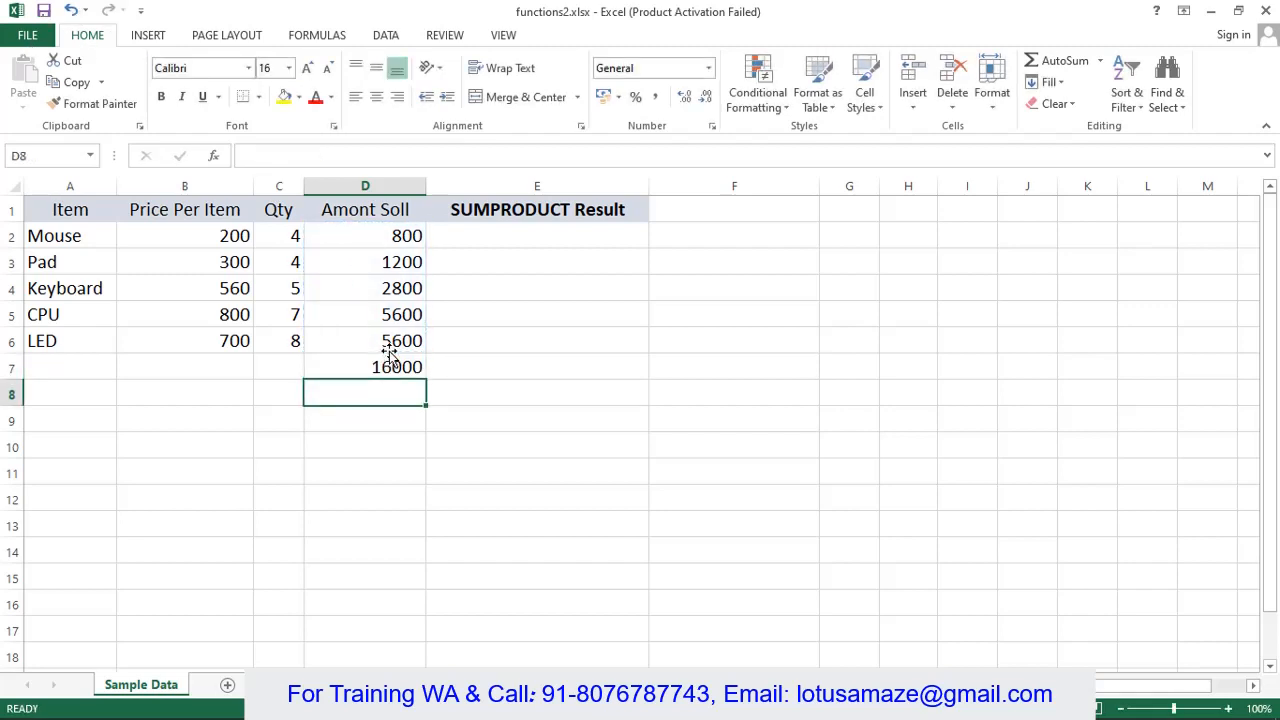
click(411, 367)
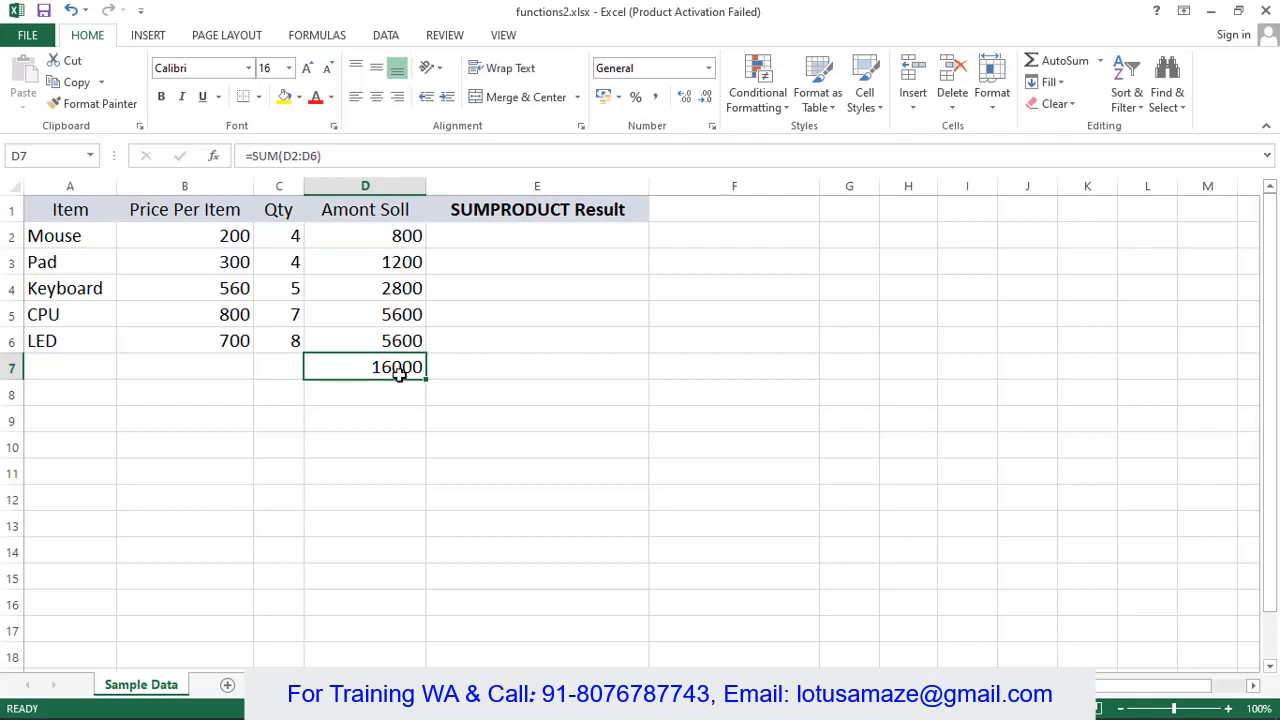
click(568, 236)
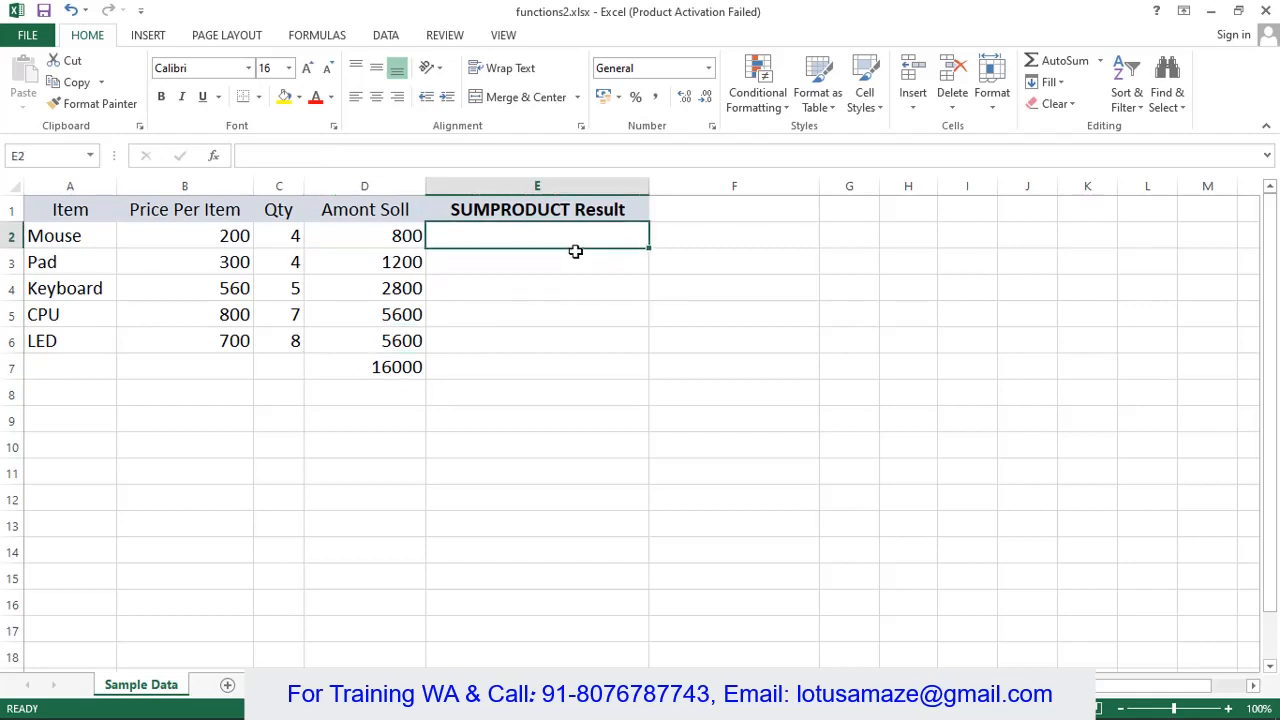
click(281, 157)
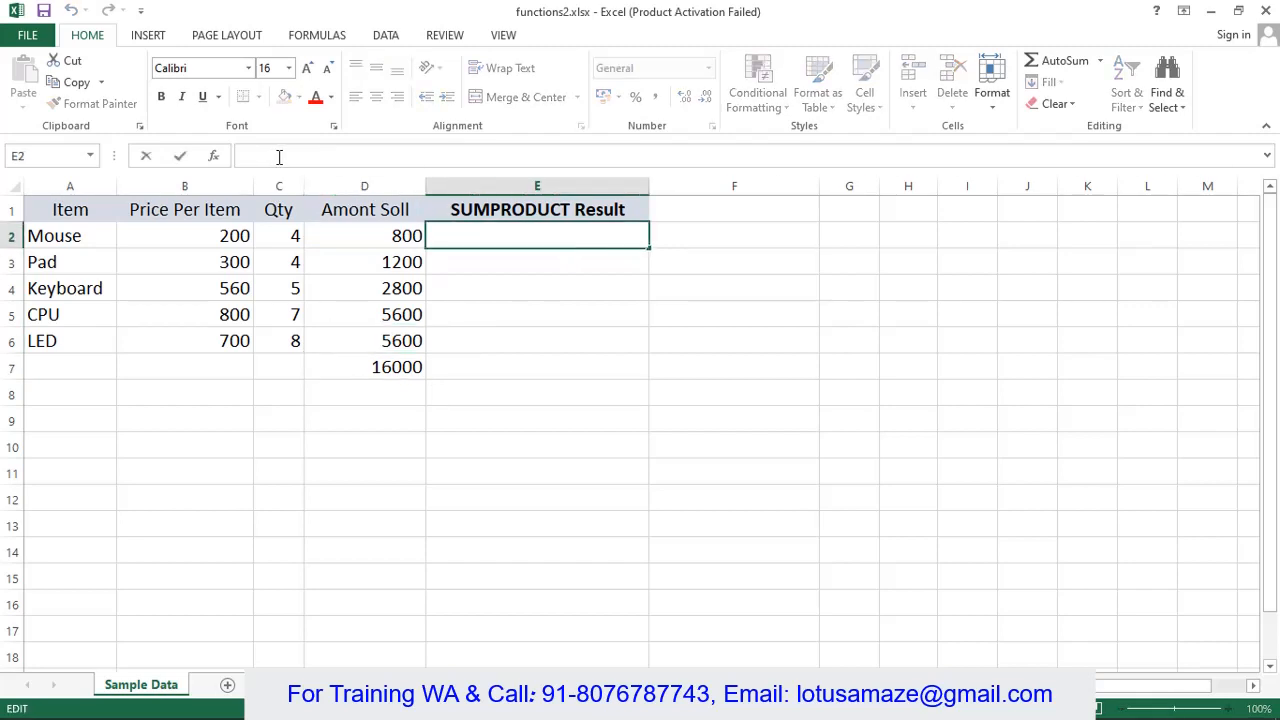
text(=SUMPRO)
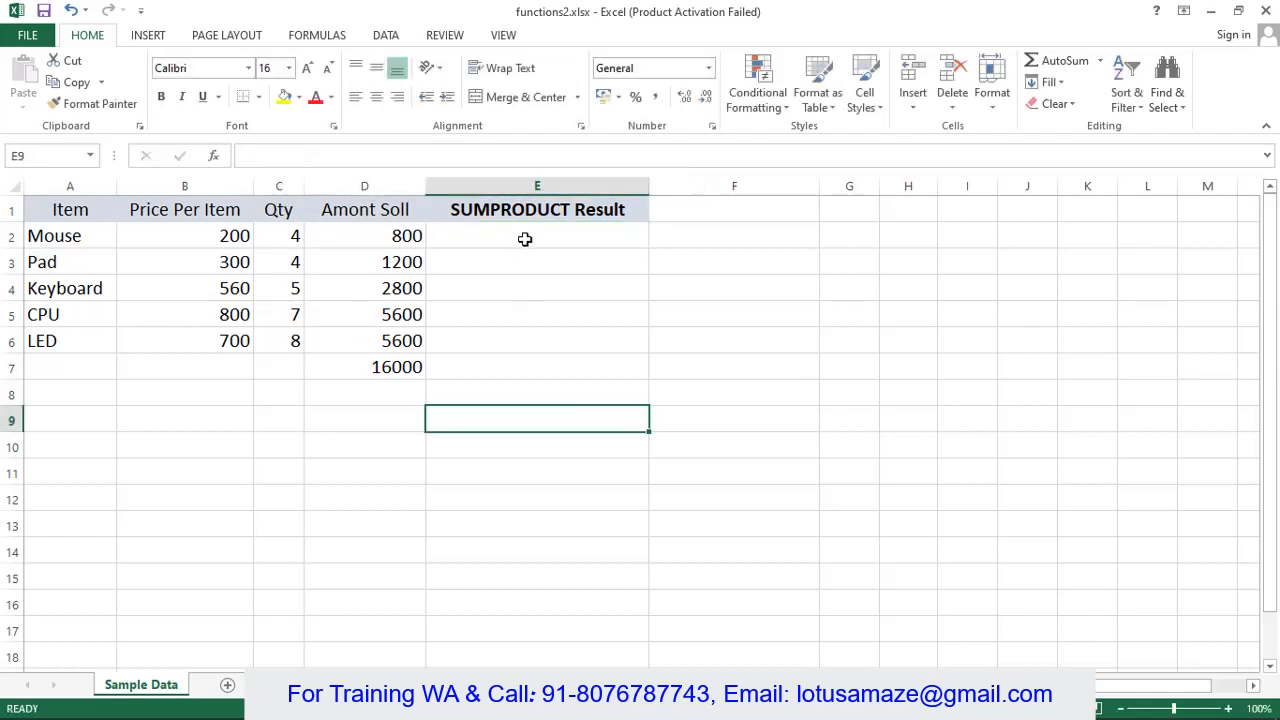
Enter the formula =SUMPRODUCT(b2:c2) in E2 under the SUMPRODUCT Result heading
click(526, 240)
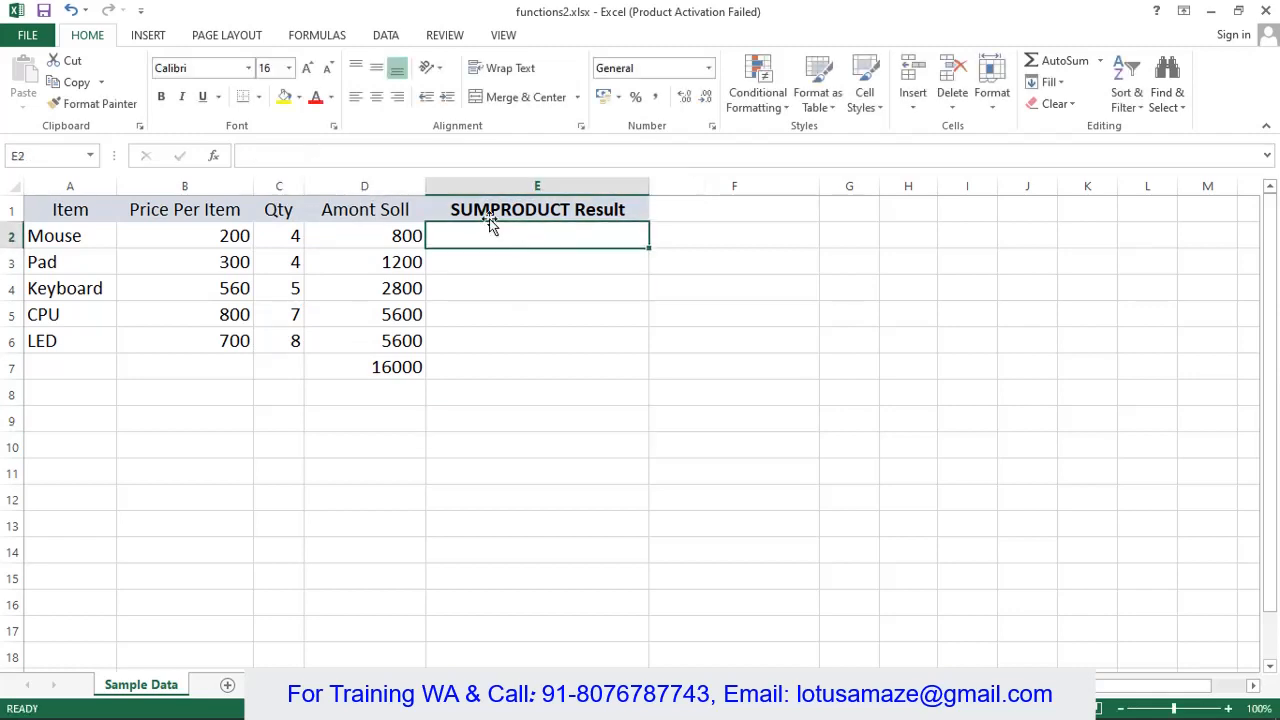
click(348, 157)
text(=)
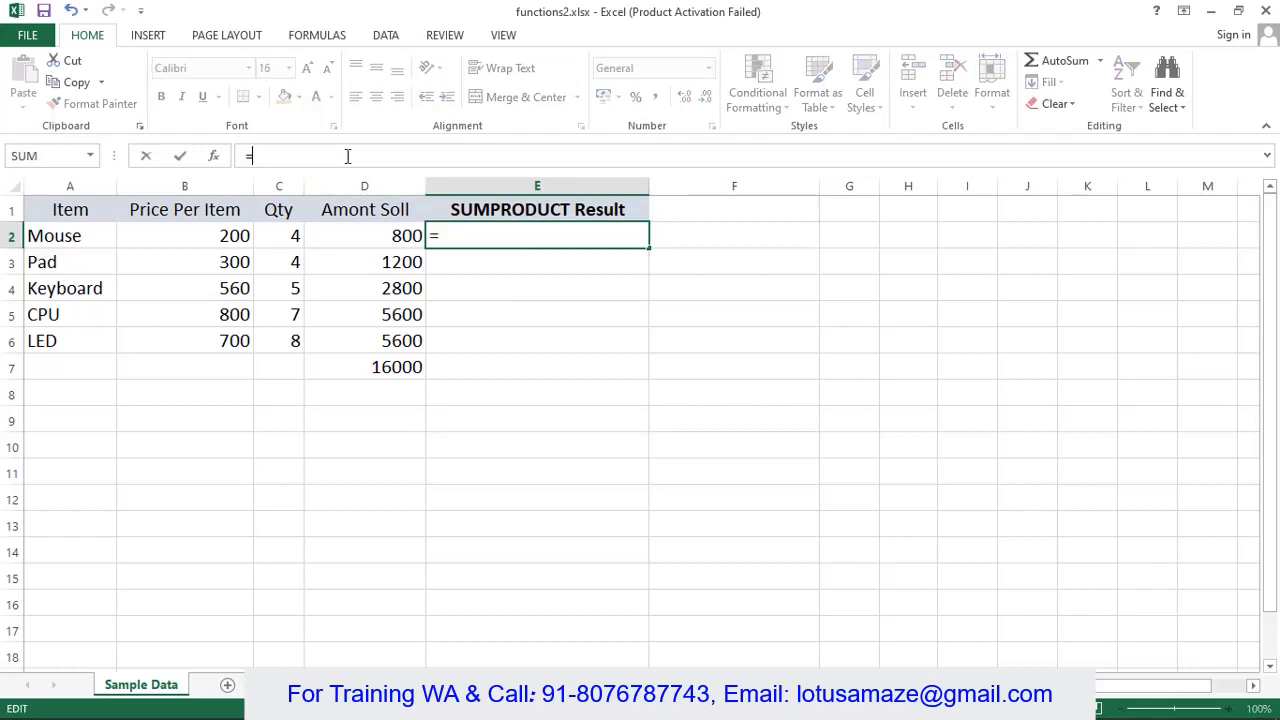
text(SUMPRODU)
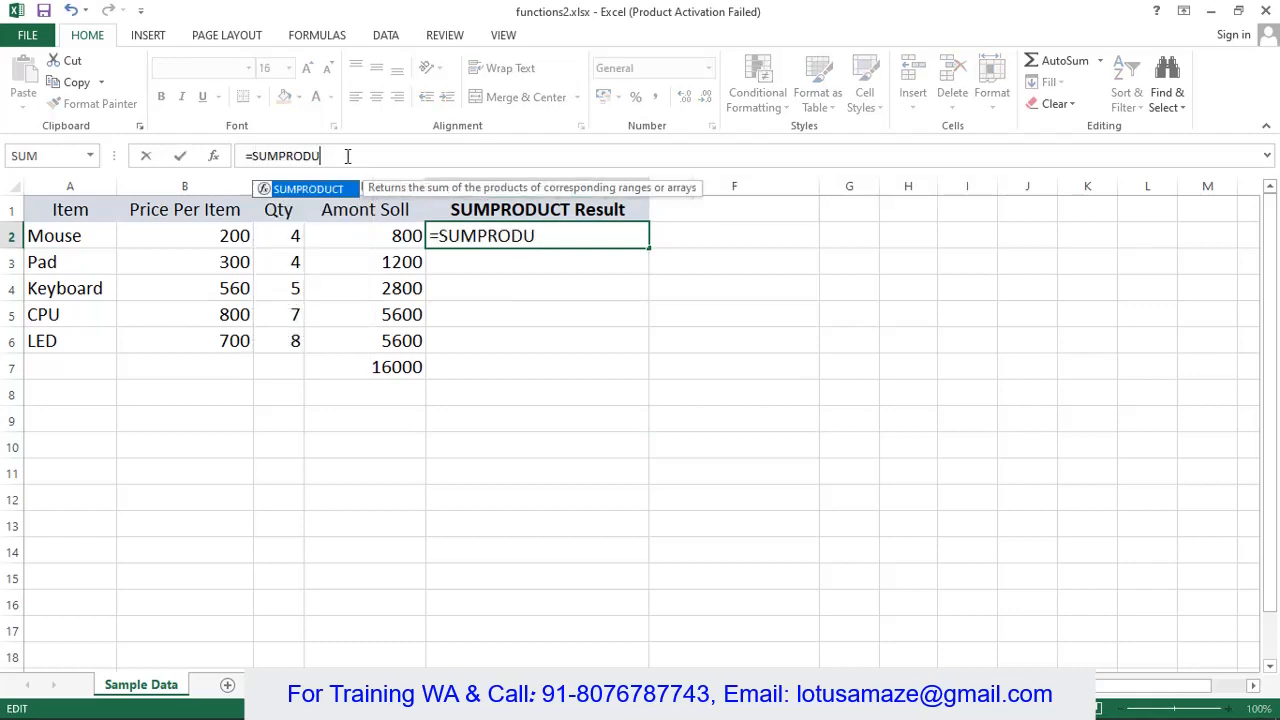
text(CT()
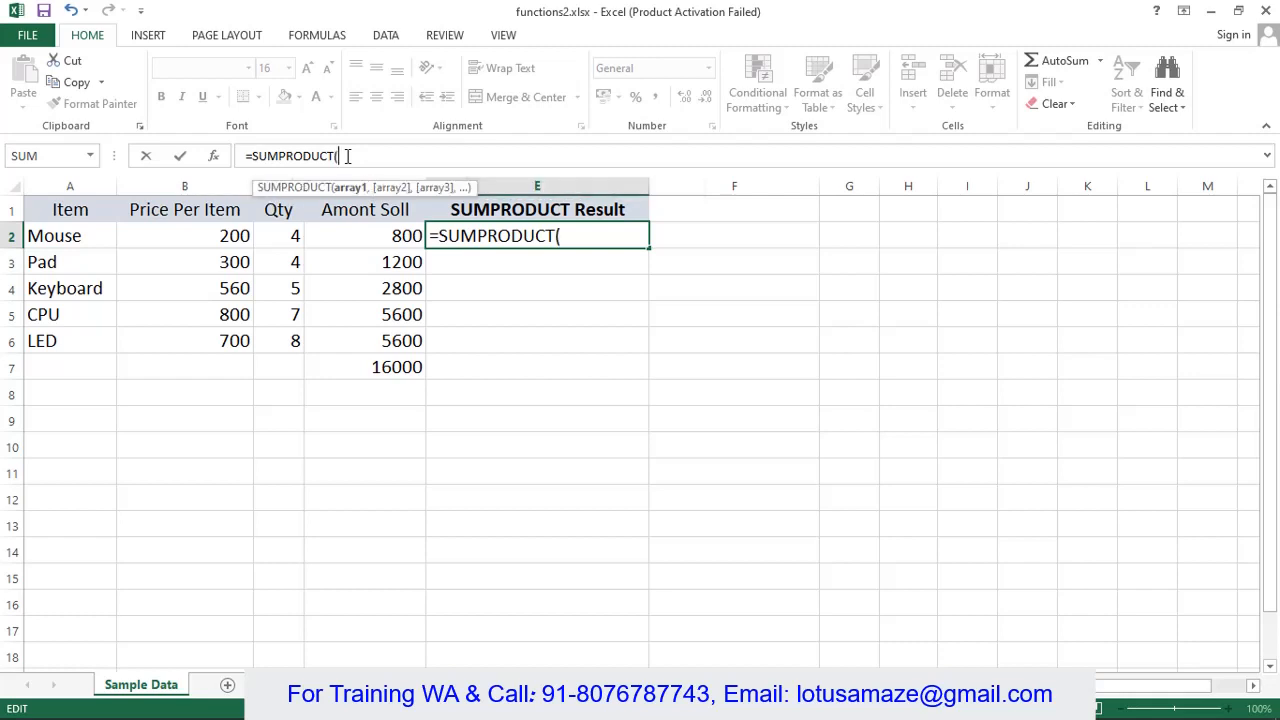
text(b)
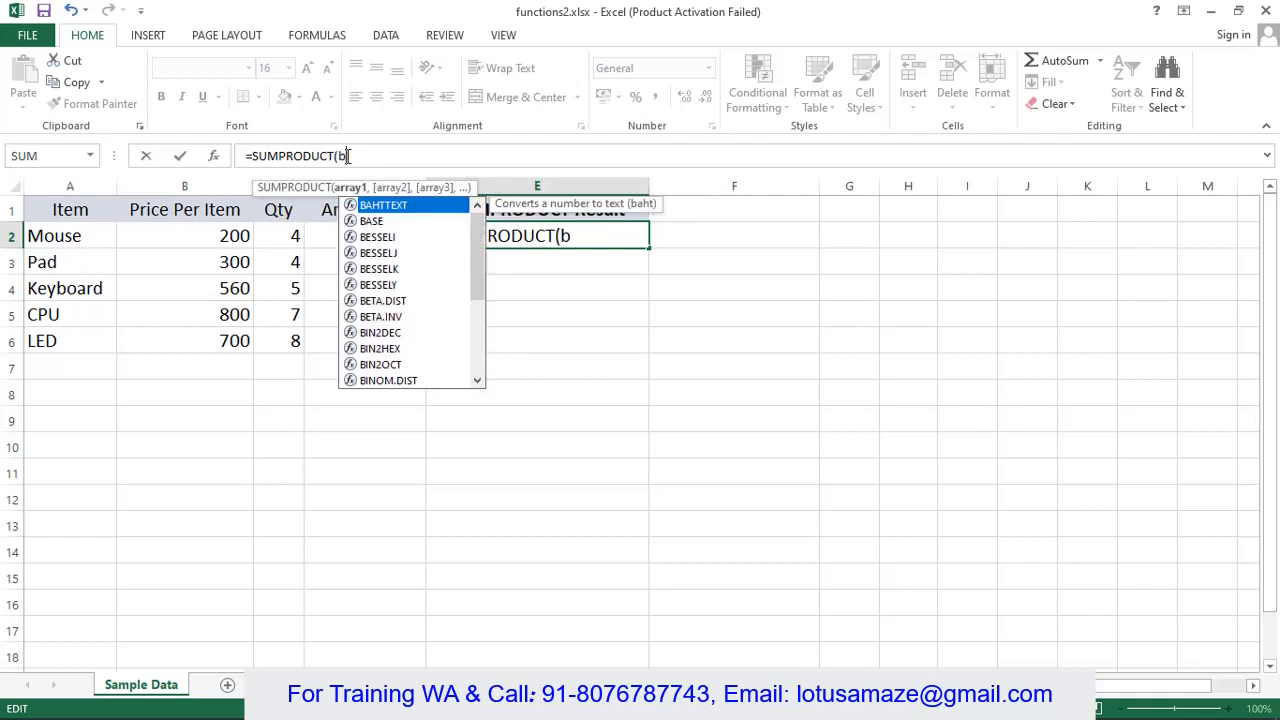
text(2:c2))
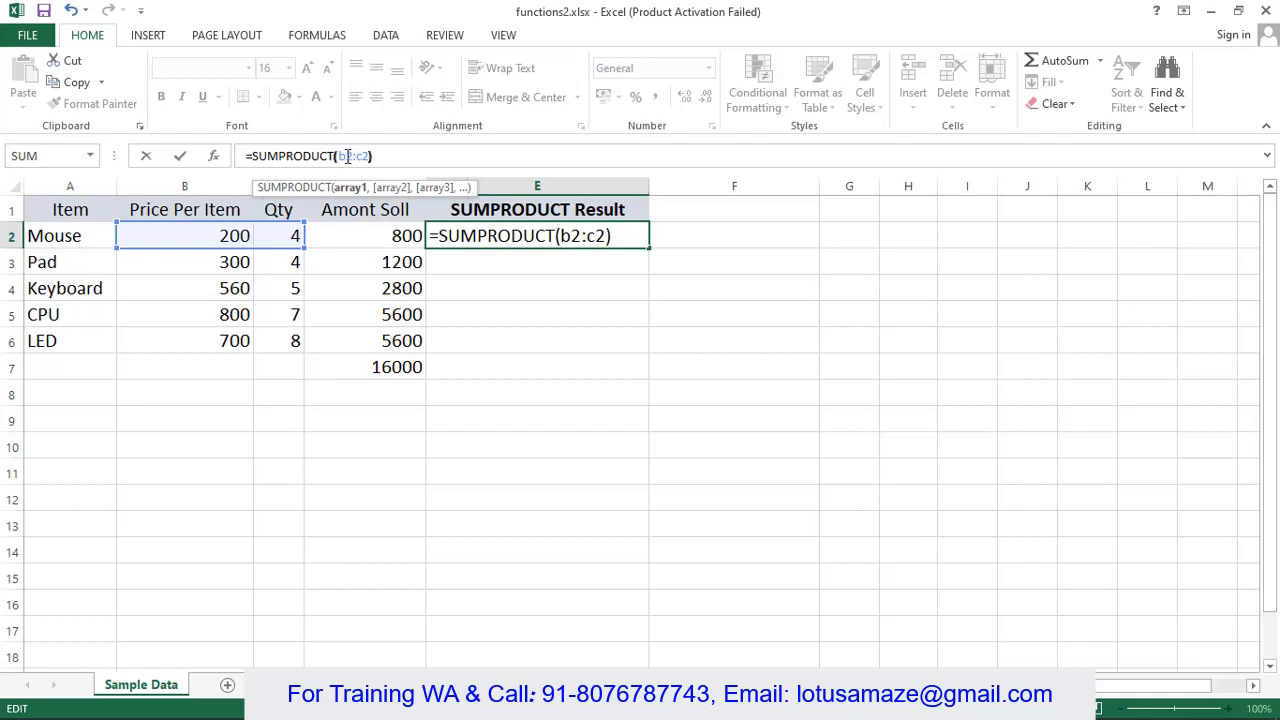
key(Return)
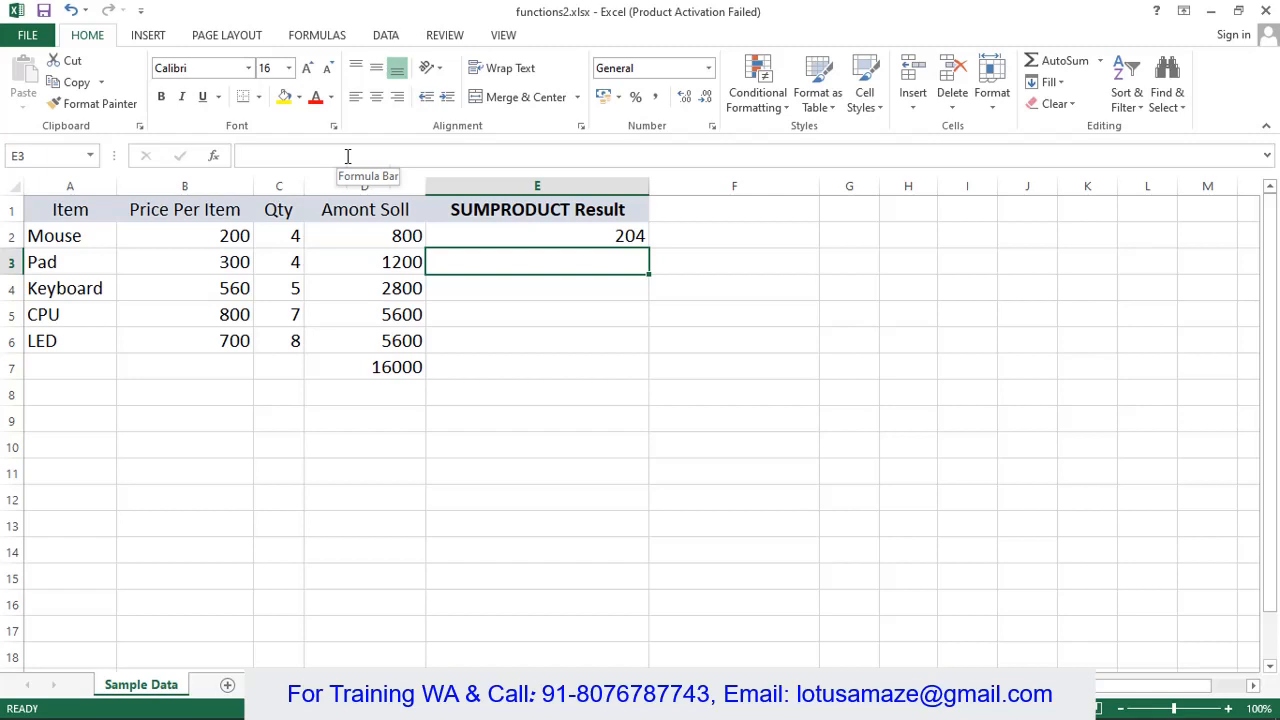
Rewrite the SUMPRODUCT formula in E2 as =SUMPRODUCT(B2,c2) so price and quantity are separate arrays
click(557, 237)
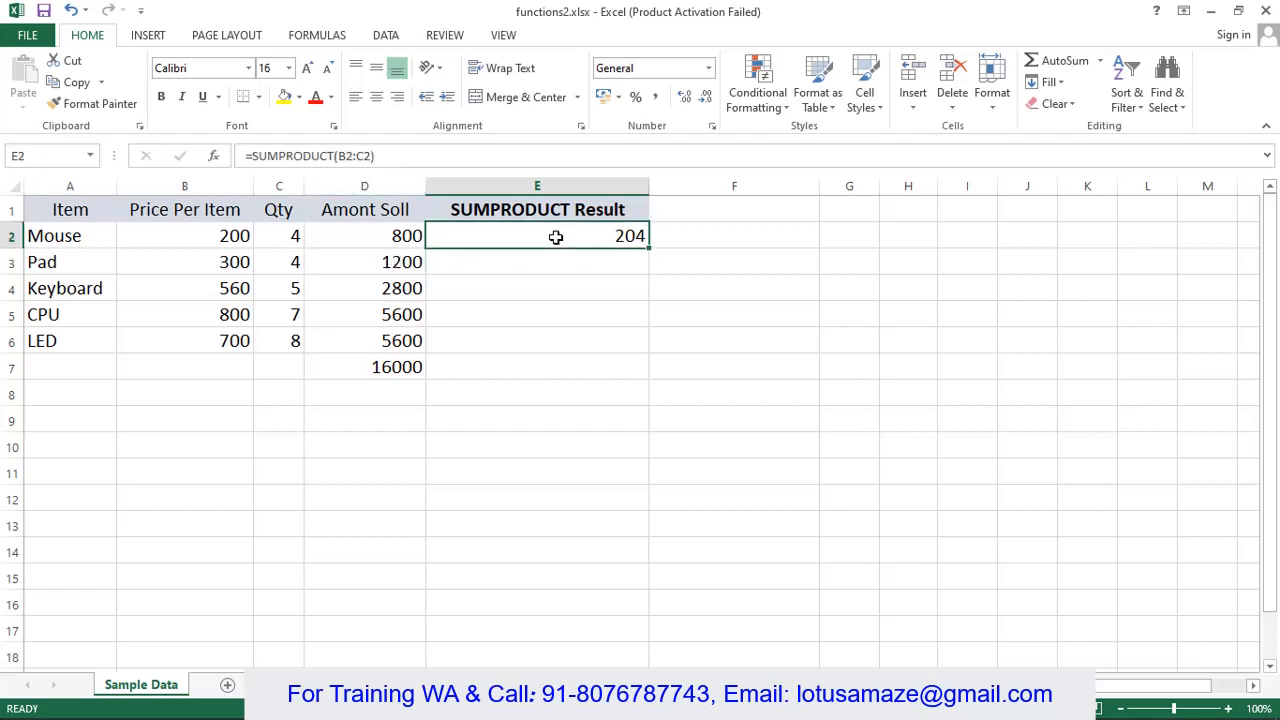
click(370, 156)
key(BackSpace)
key(BackSpace)
key(BackSpace)
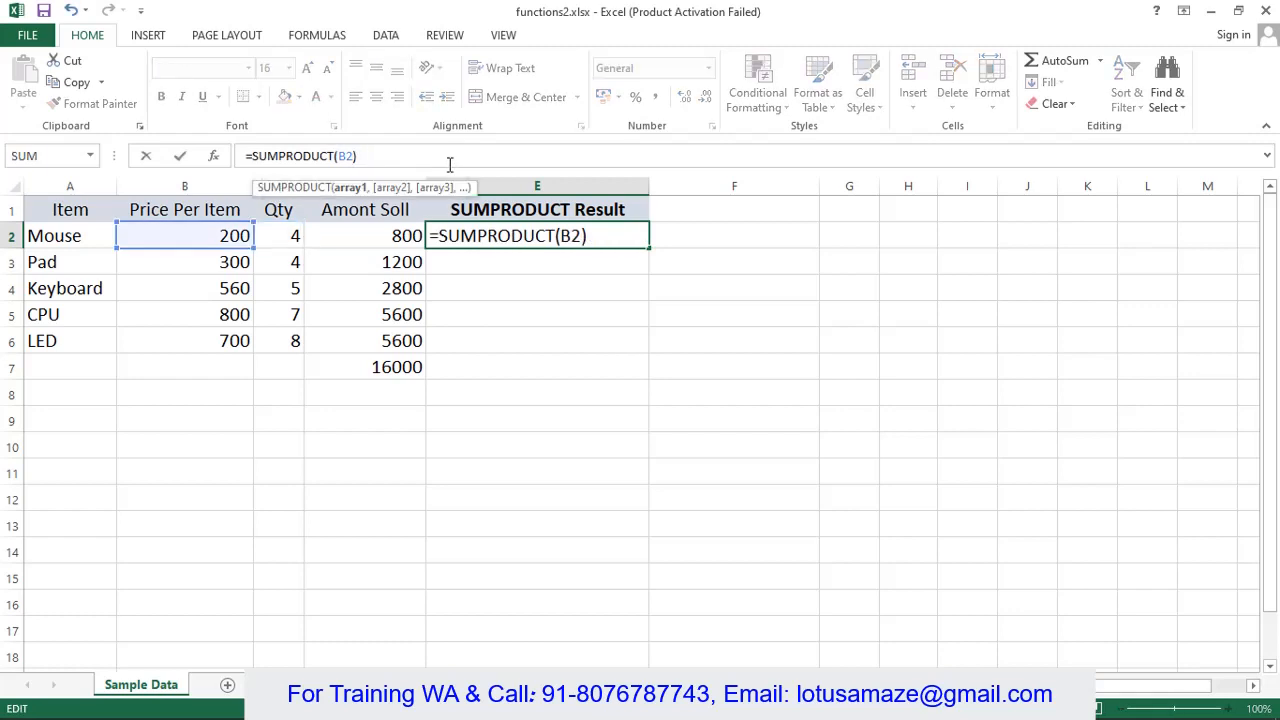
text(,c2)
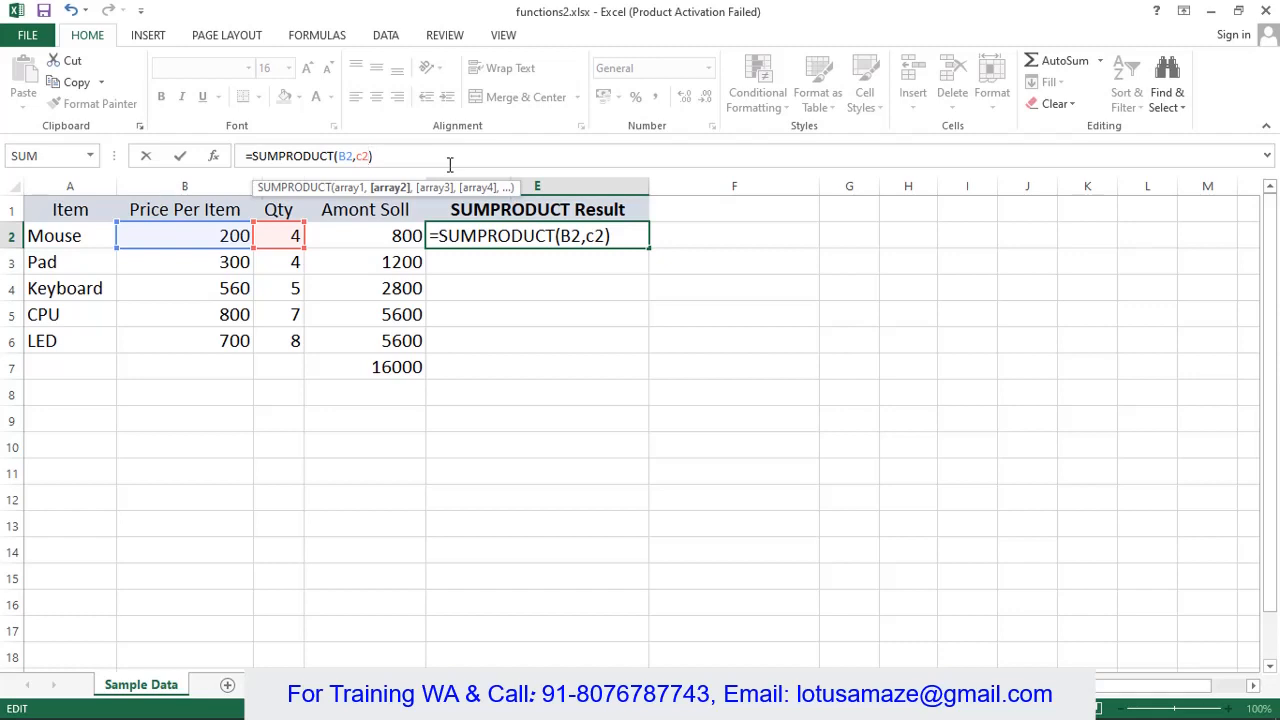
key(Return)
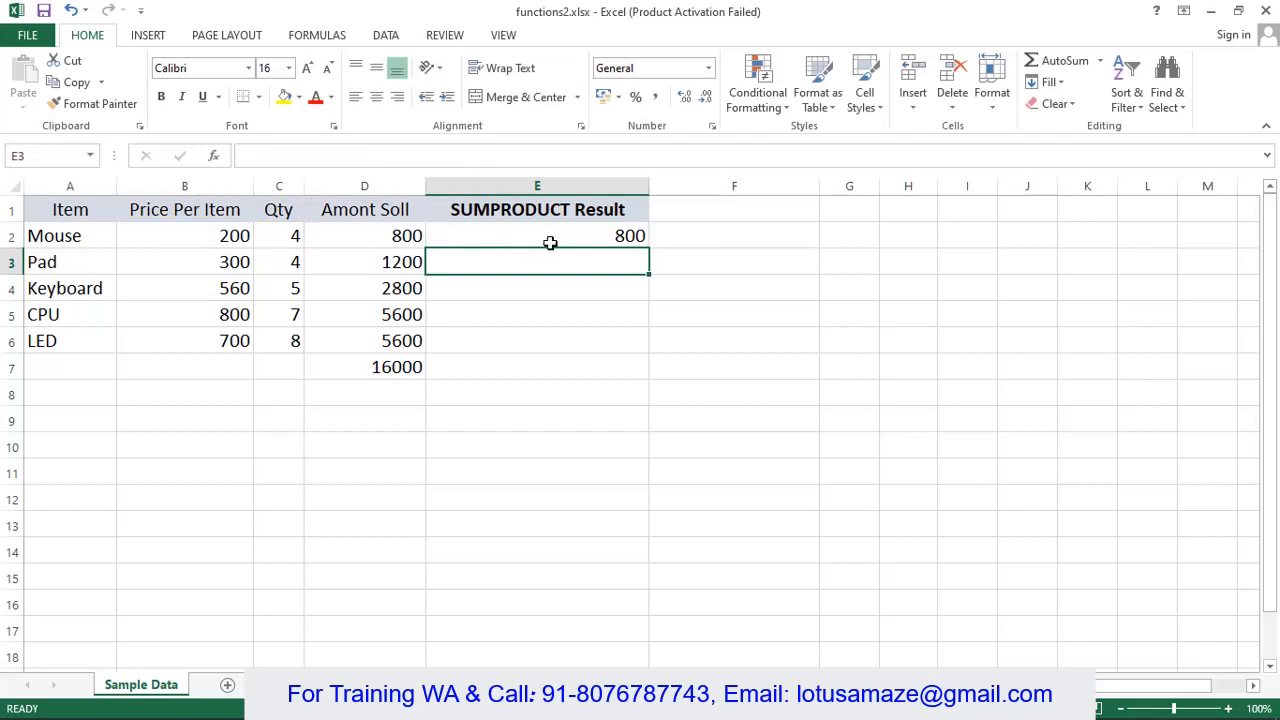
Check the Mouse price in B2 and quantity in C2 that feed the SUMPRODUCT result
click(230, 236)
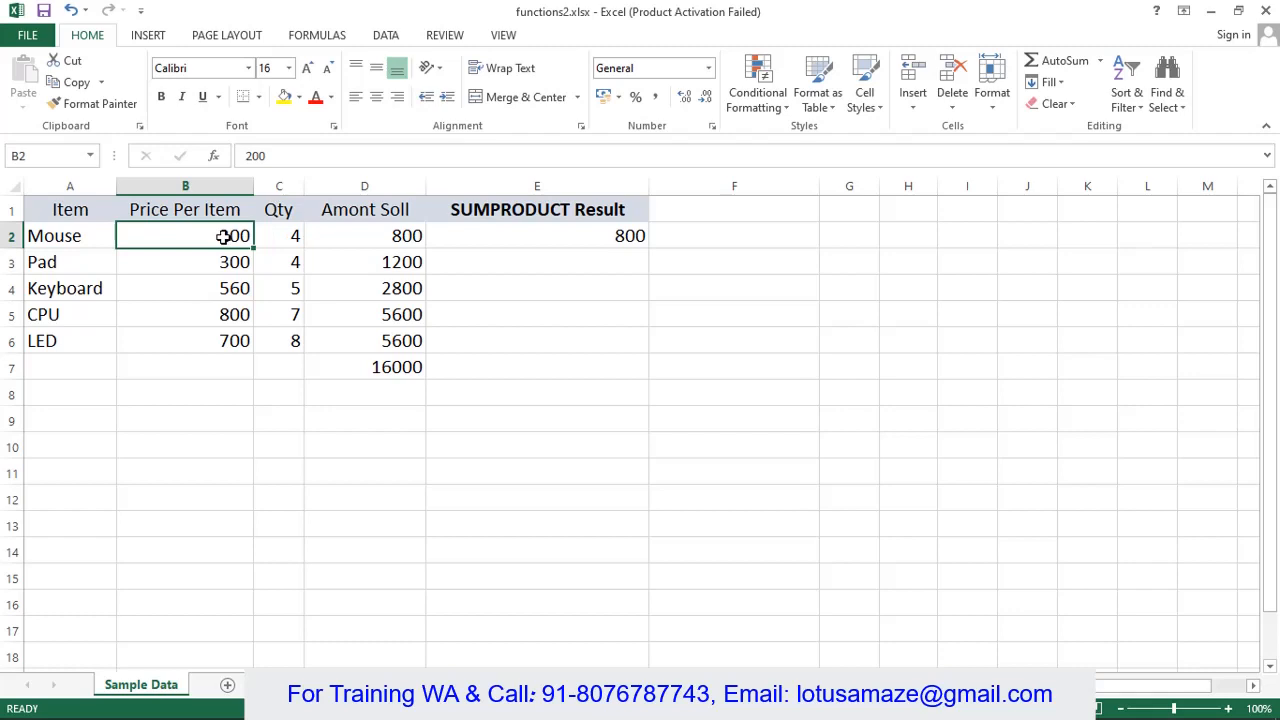
click(289, 244)
click(240, 238)
click(289, 238)
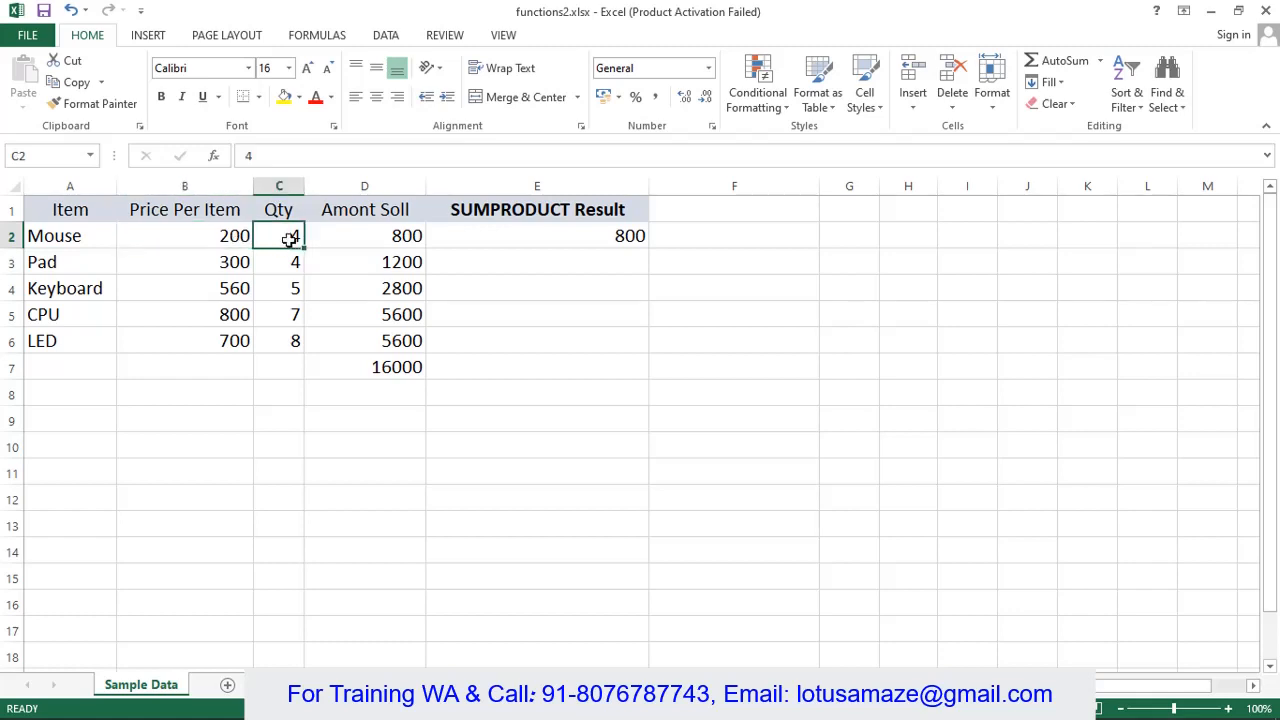
Extend both arrays of the E2 formula by one row to make =SUMPRODUCT(B2:b3,C2:c3)
click(606, 236)
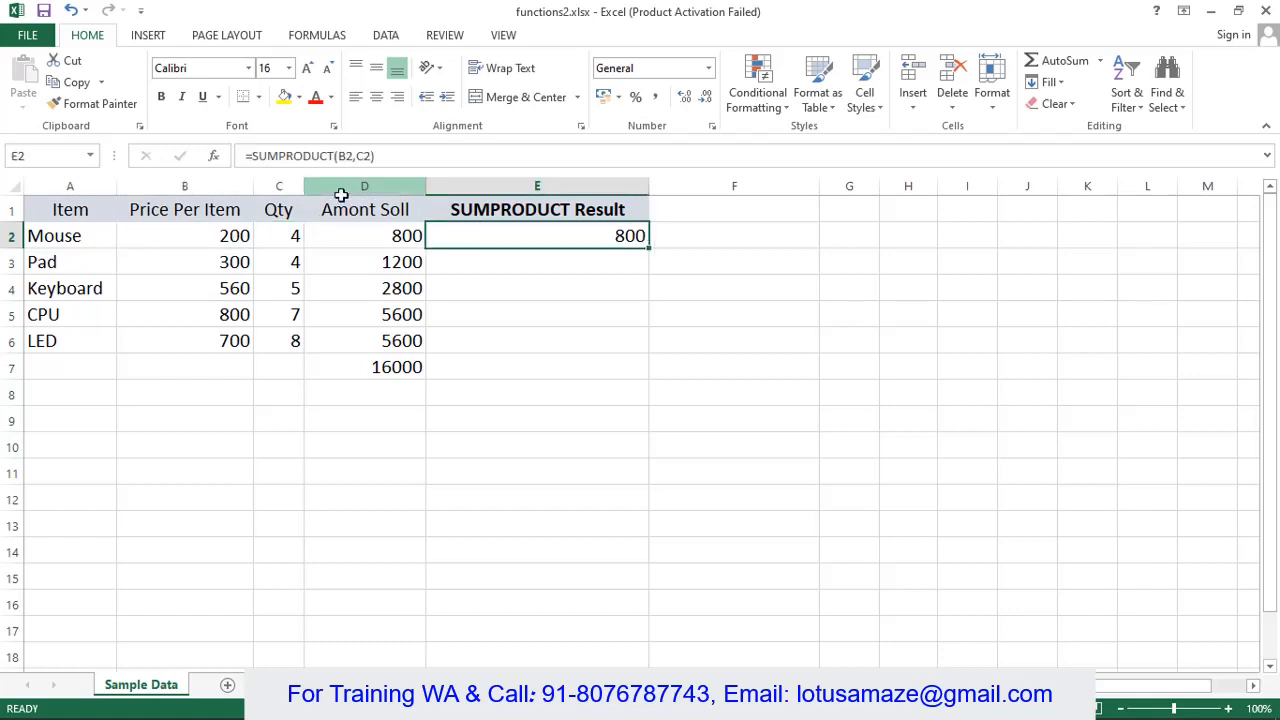
click(350, 160)
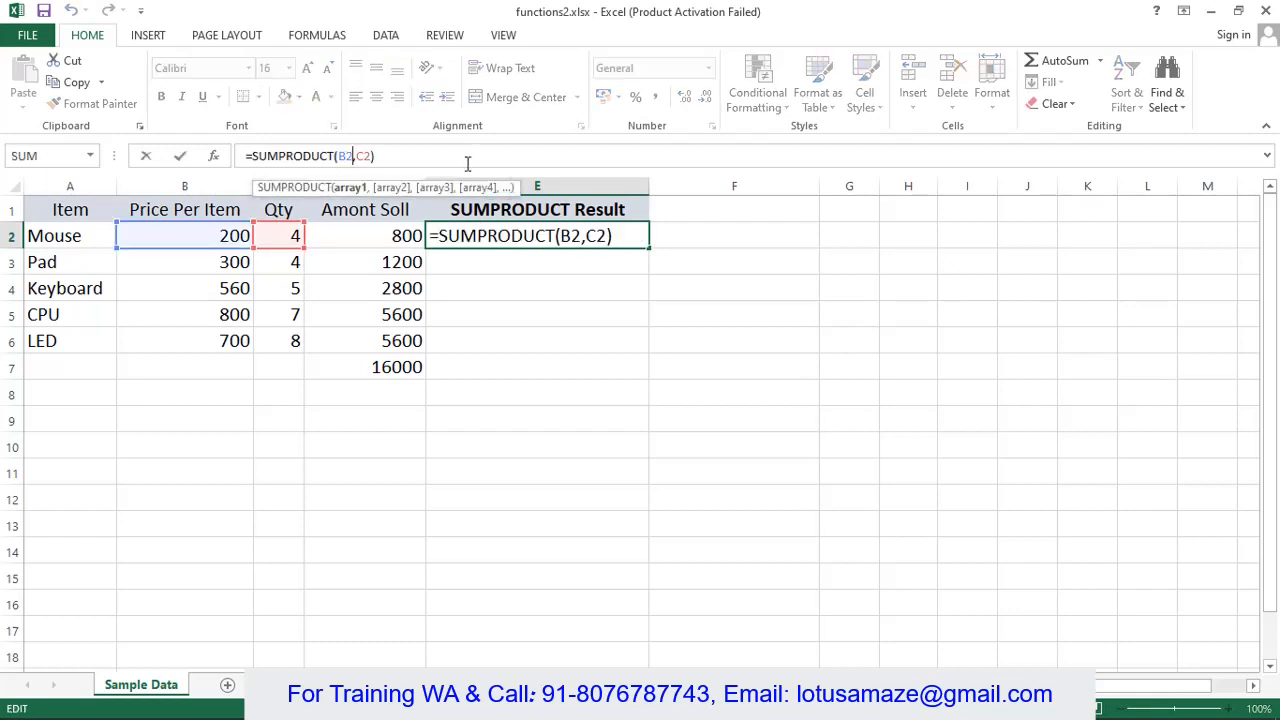
text(:b3)
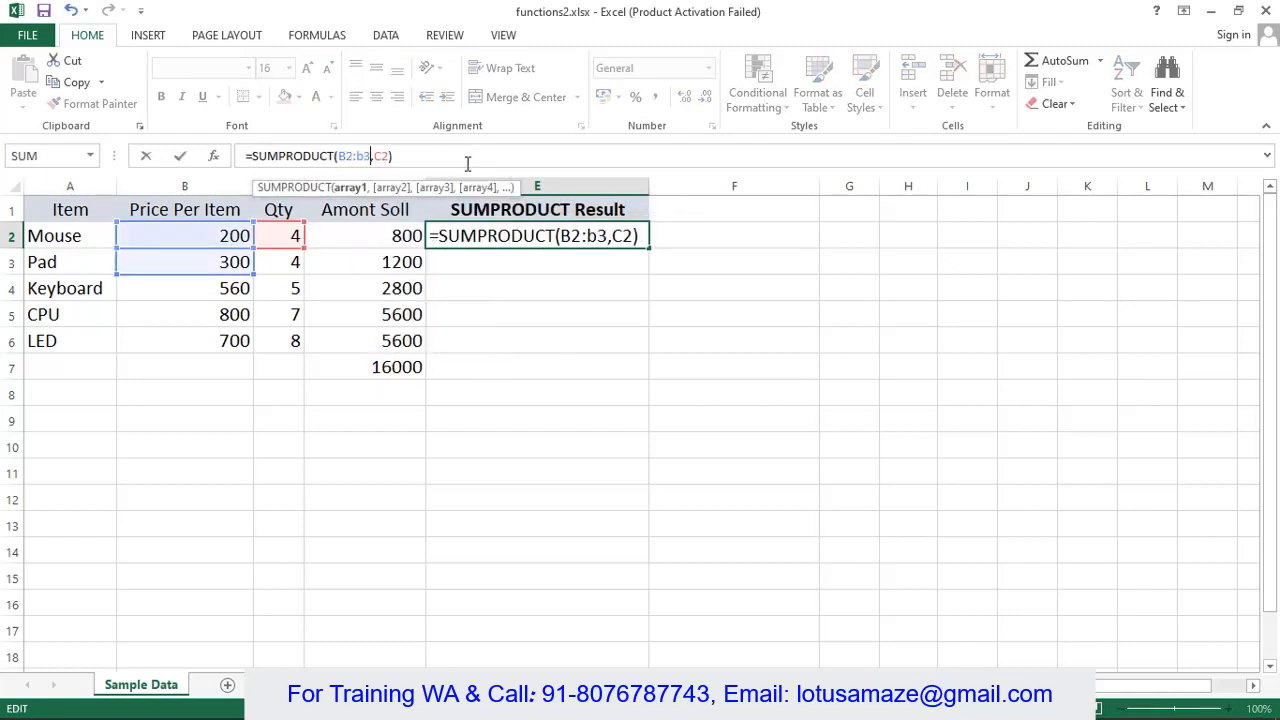
key(Right)
key(Right)
key(Right)
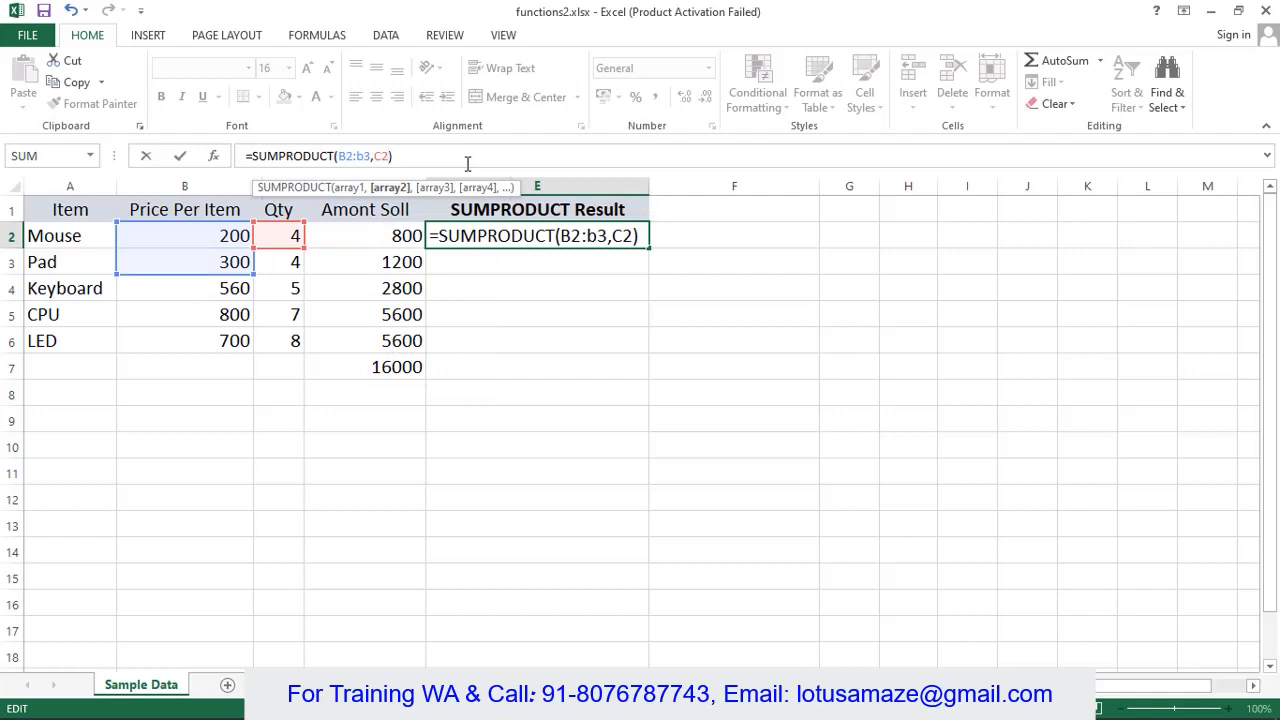
text(:c3)
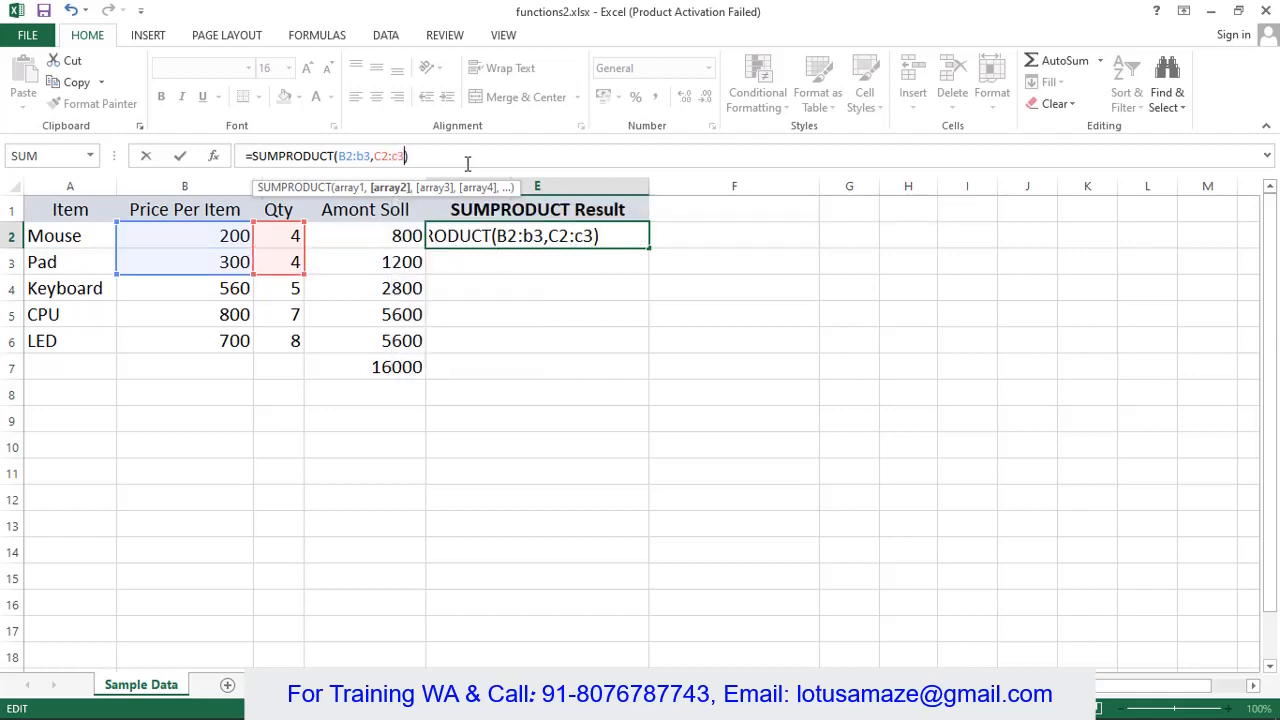
key(Return)
Examine the two-row SUMPRODUCT result in E2 against the Mouse and Pad prices and quantities
click(580, 340)
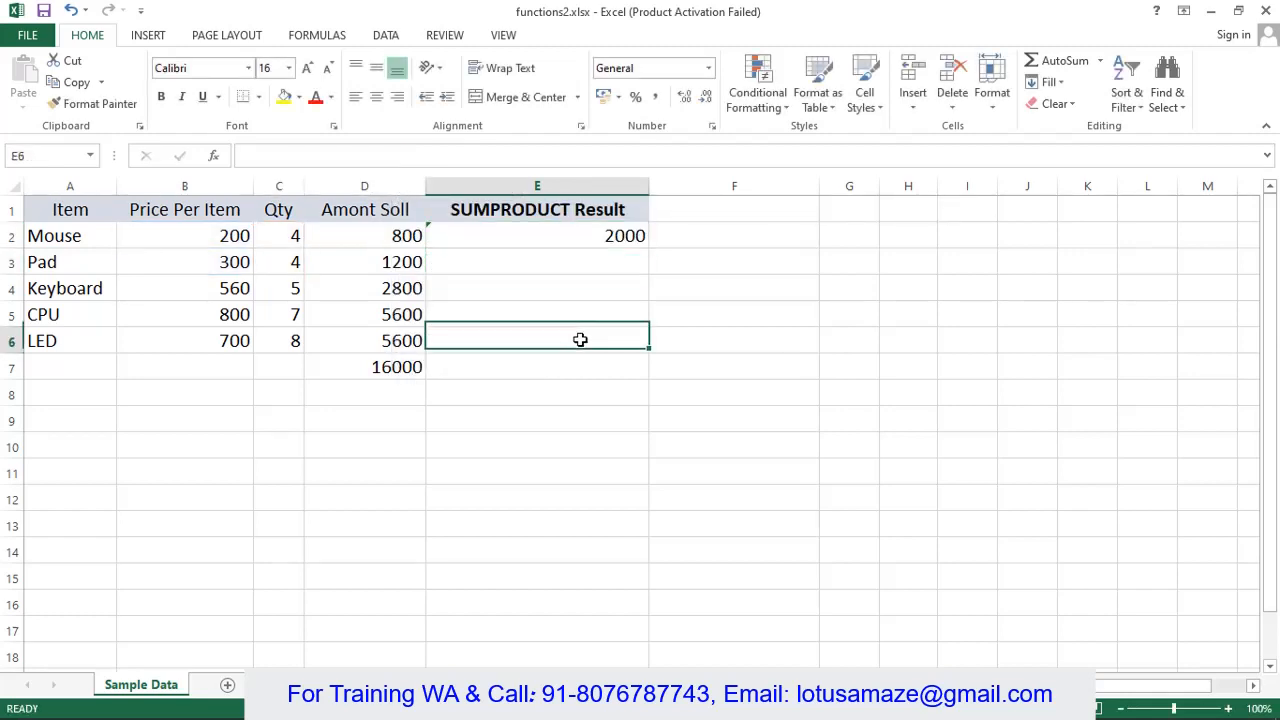
click(582, 244)
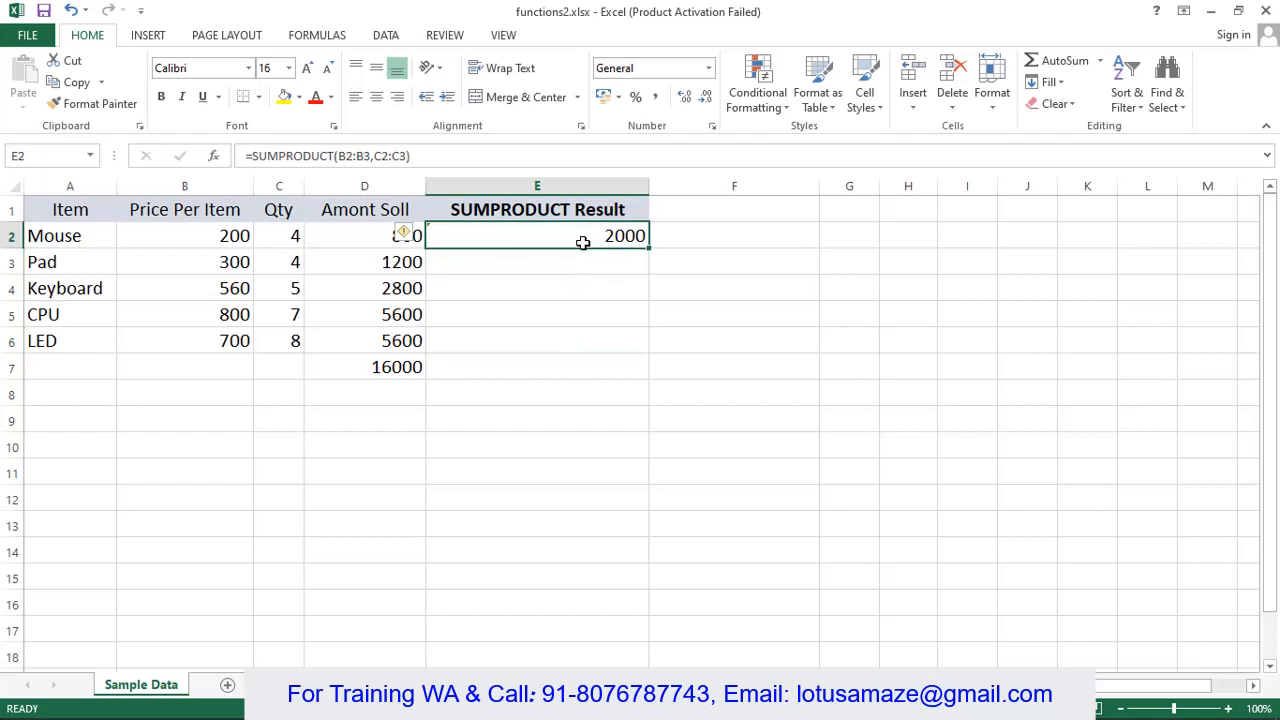
click(234, 241)
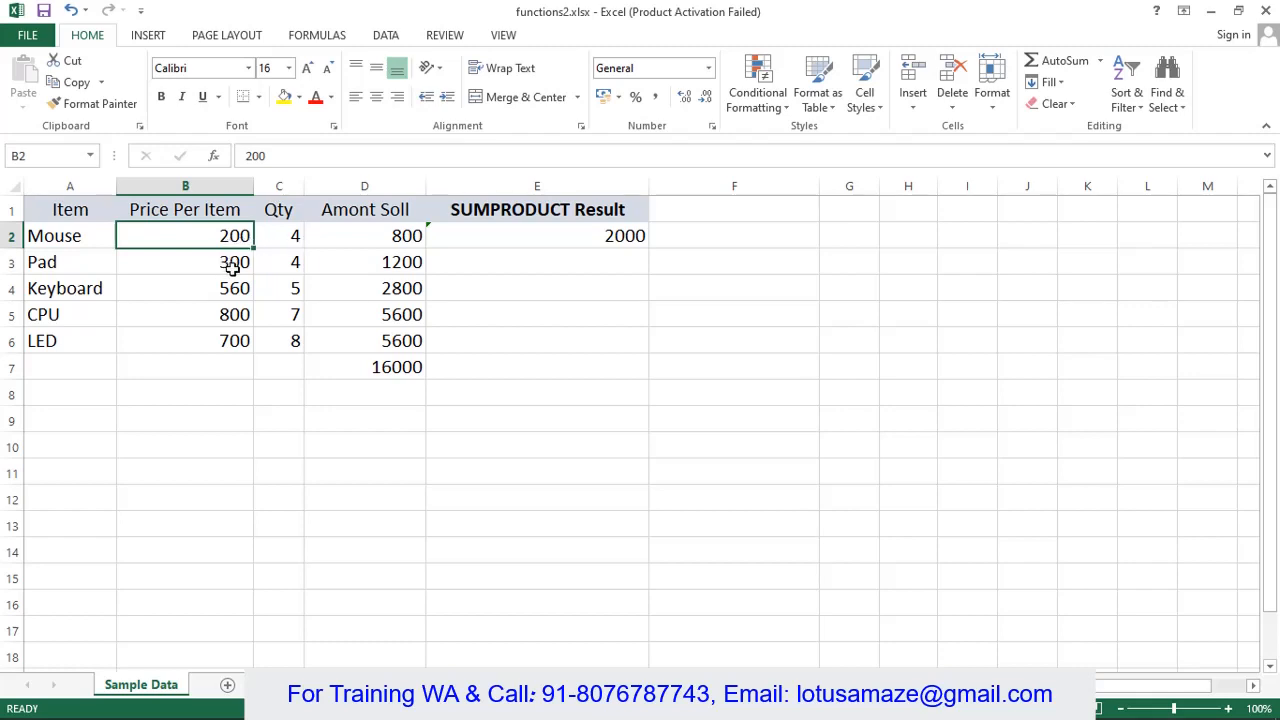
click(292, 268)
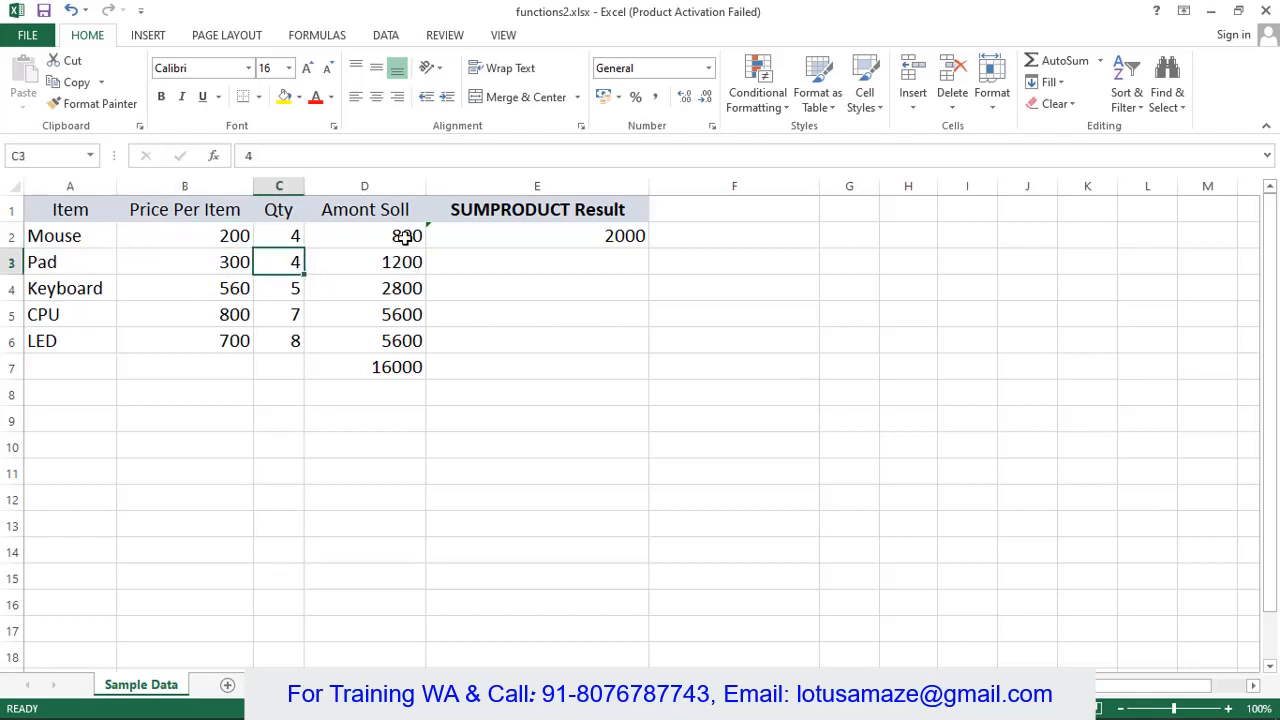
Extend only the price array of the E2 formula to B2:B6, keeping C2:C3 as the quantity array
click(640, 240)
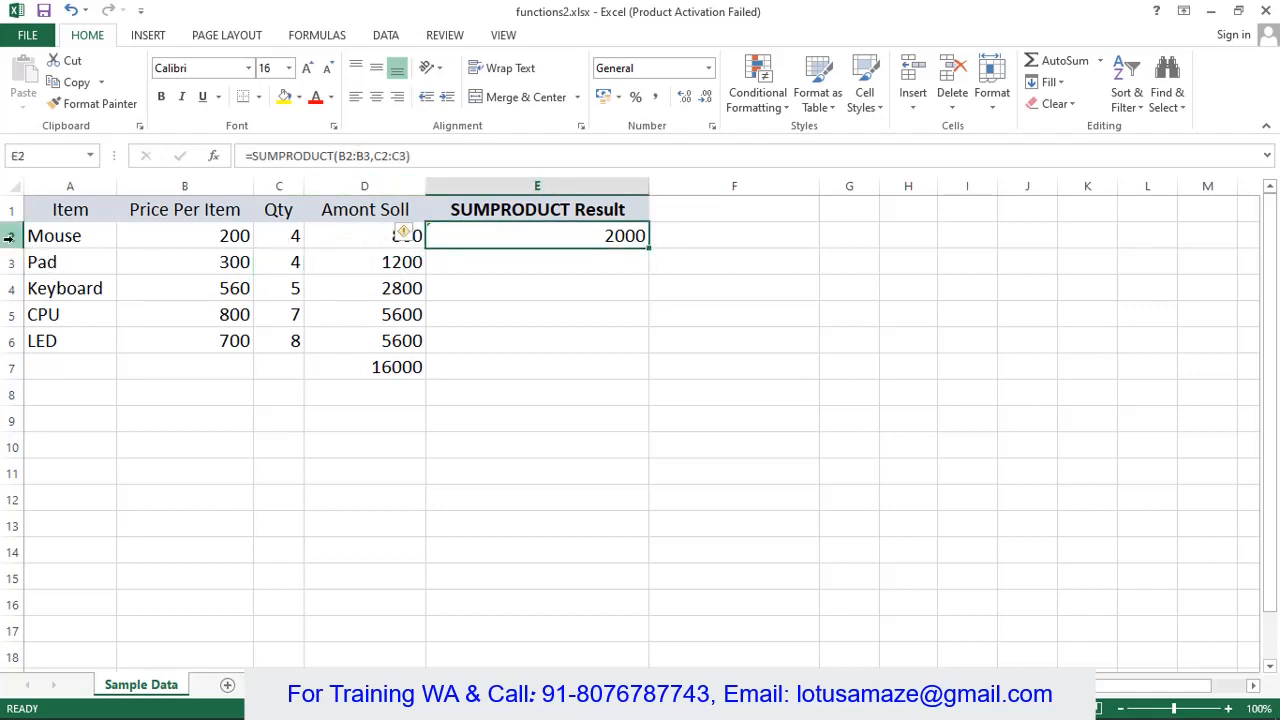
click(368, 156)
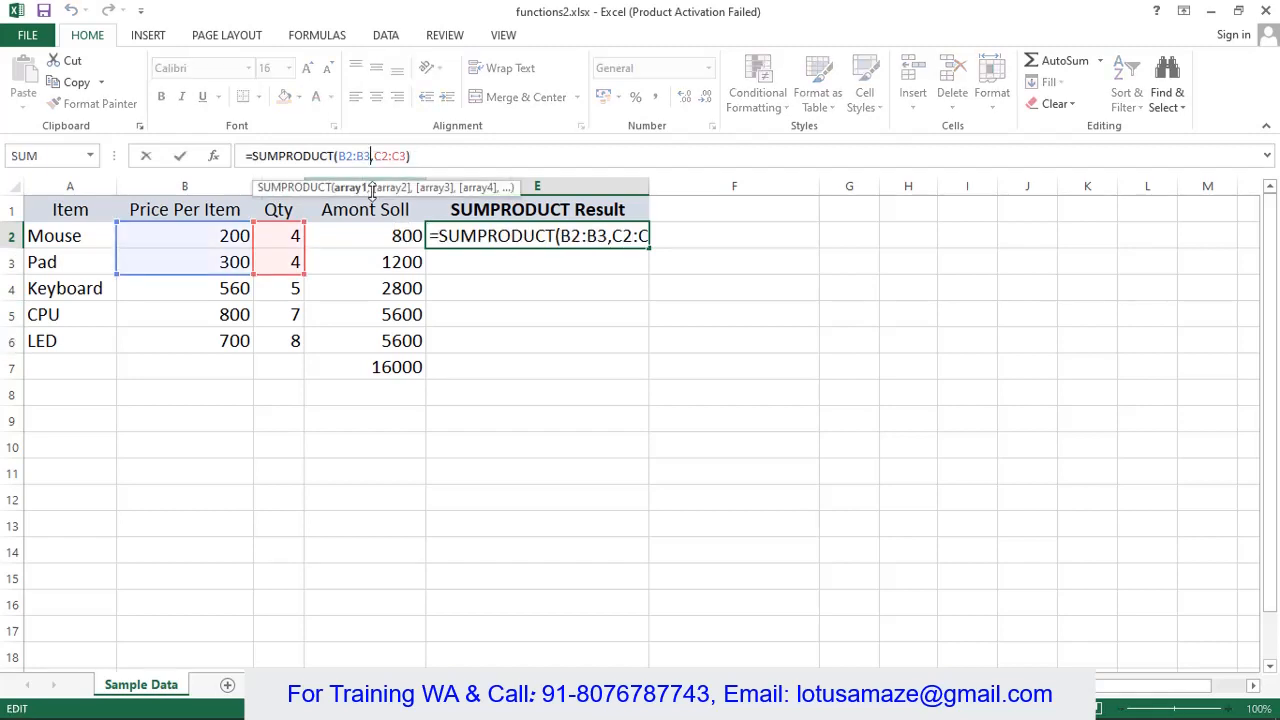
key(BackSpace)
text(6)
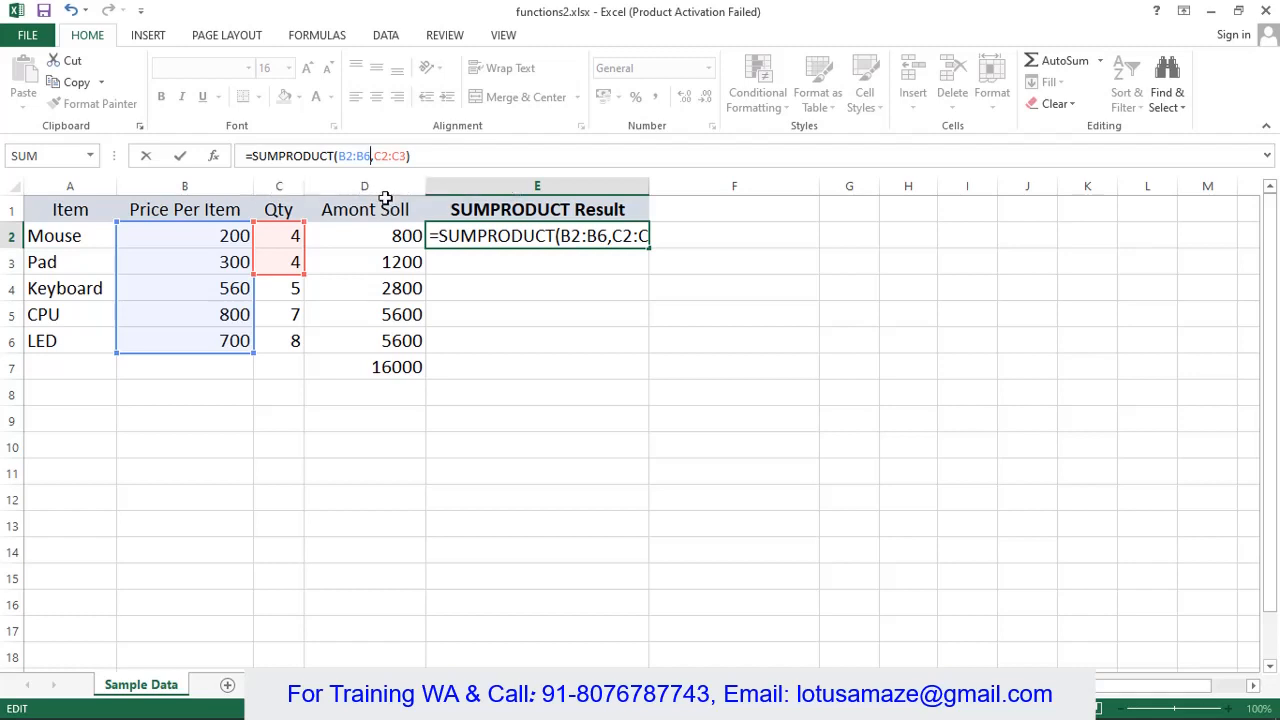
key(Return)
Extend the quantity array in E2 to C2:C6 so the formula reads =SUMPRODUCT(B2:B6,C2:C6), and reselect the result cell
click(510, 238)
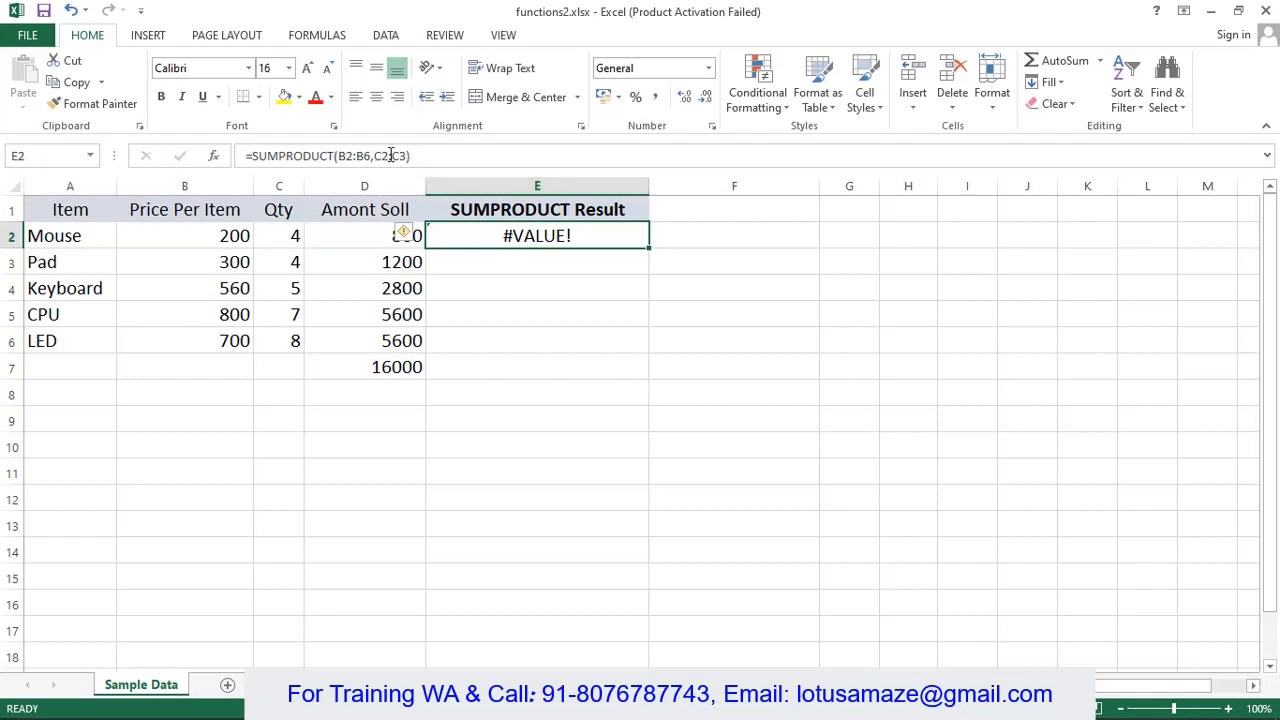
click(396, 157)
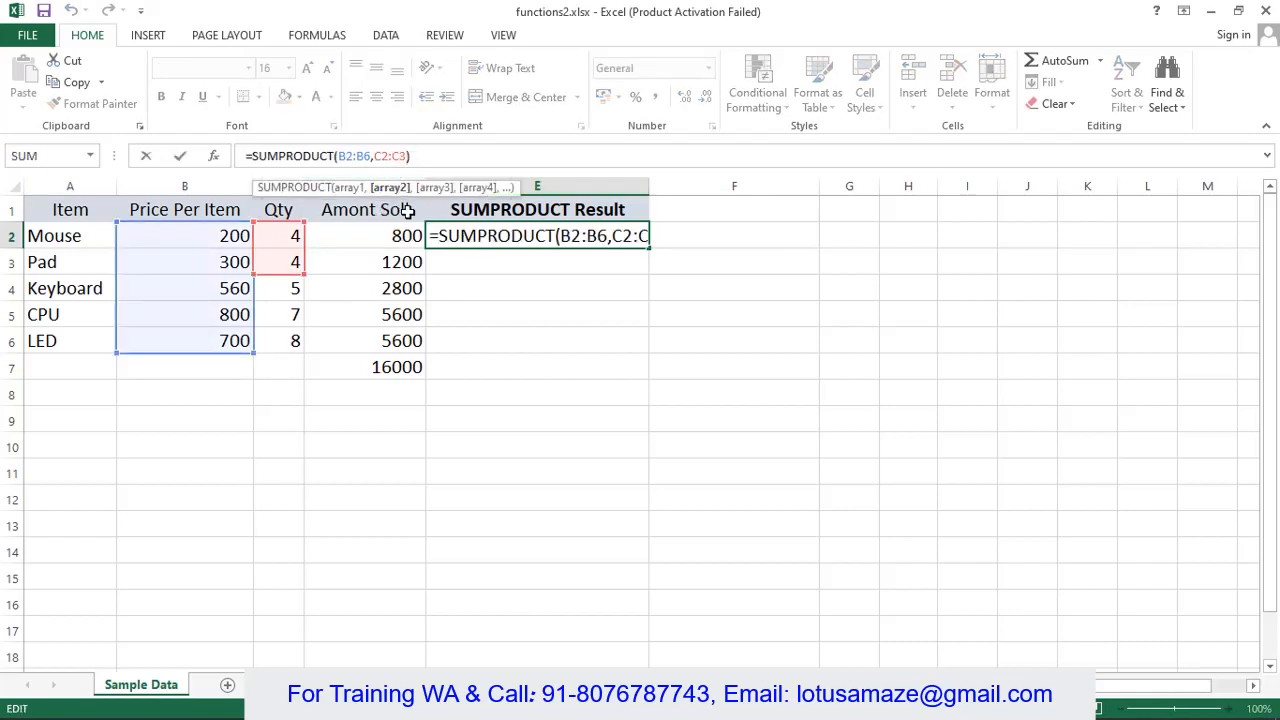
key(BackSpace)
text(6)
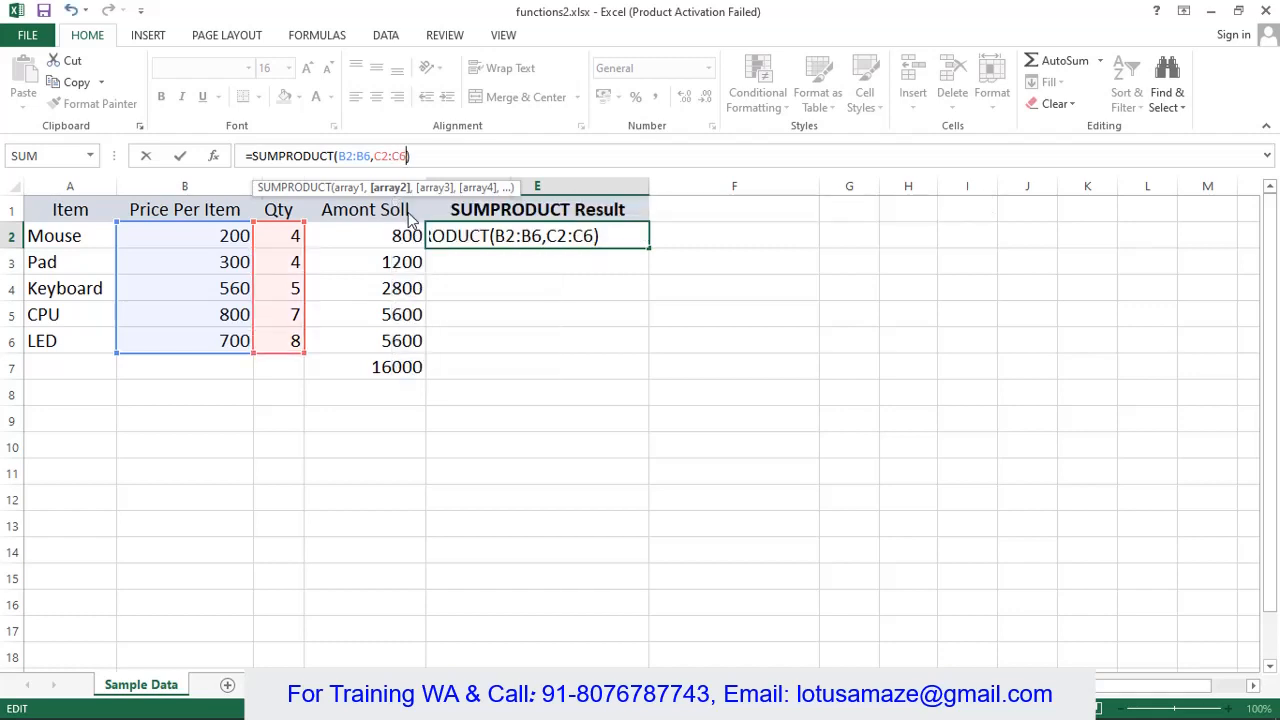
key(Return)
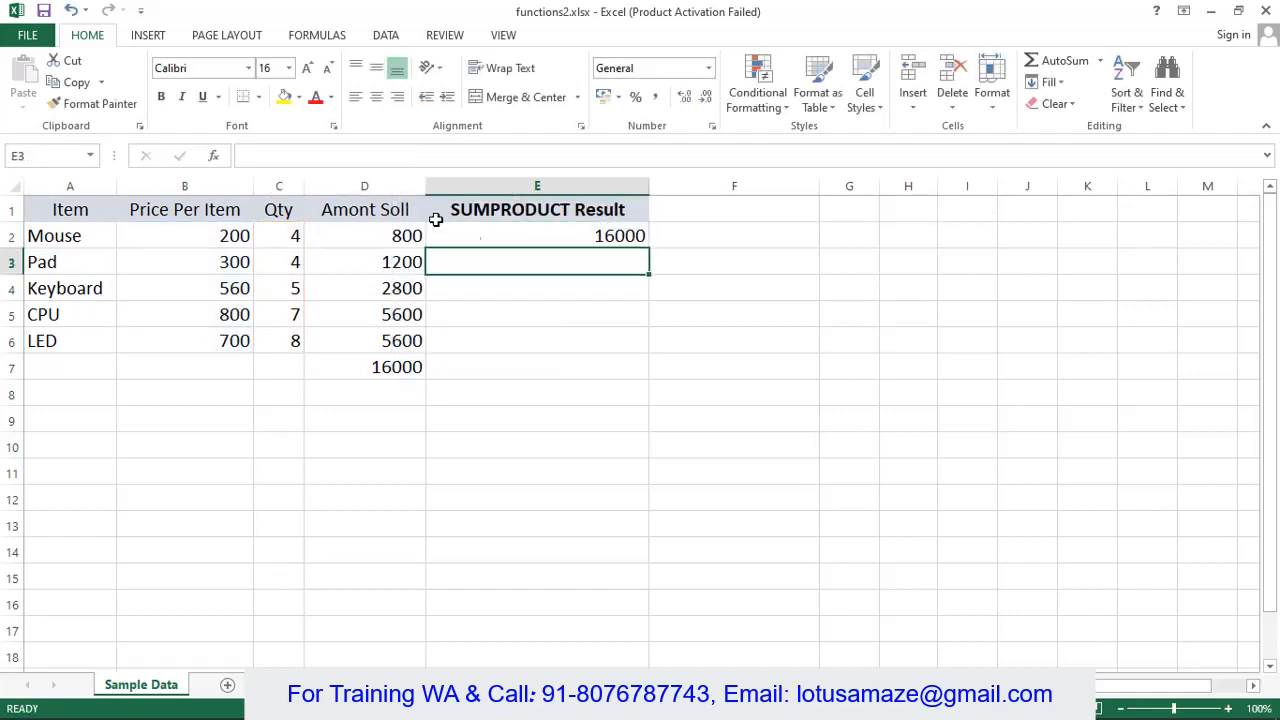
click(540, 236)
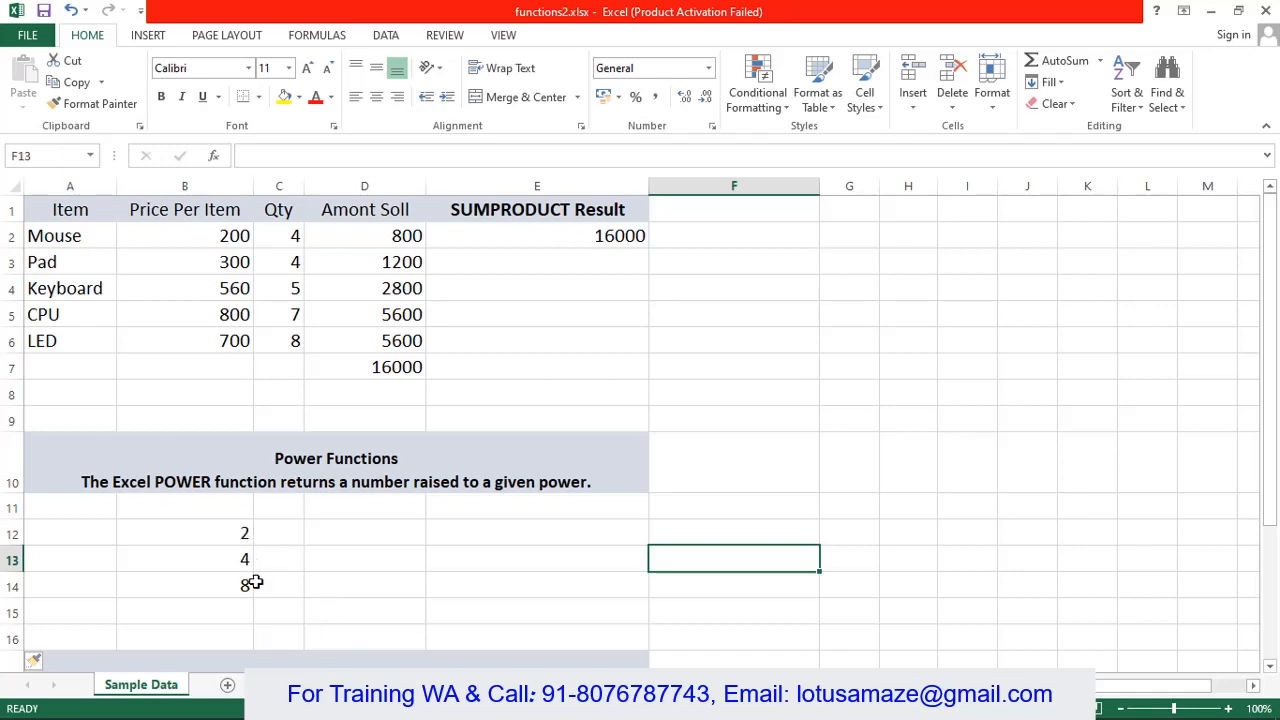
Write the multiplication notes "2* 2 * 2" in F12 and "4 * 4 * 4" in F13 beside the Power Functions numbers
click(729, 530)
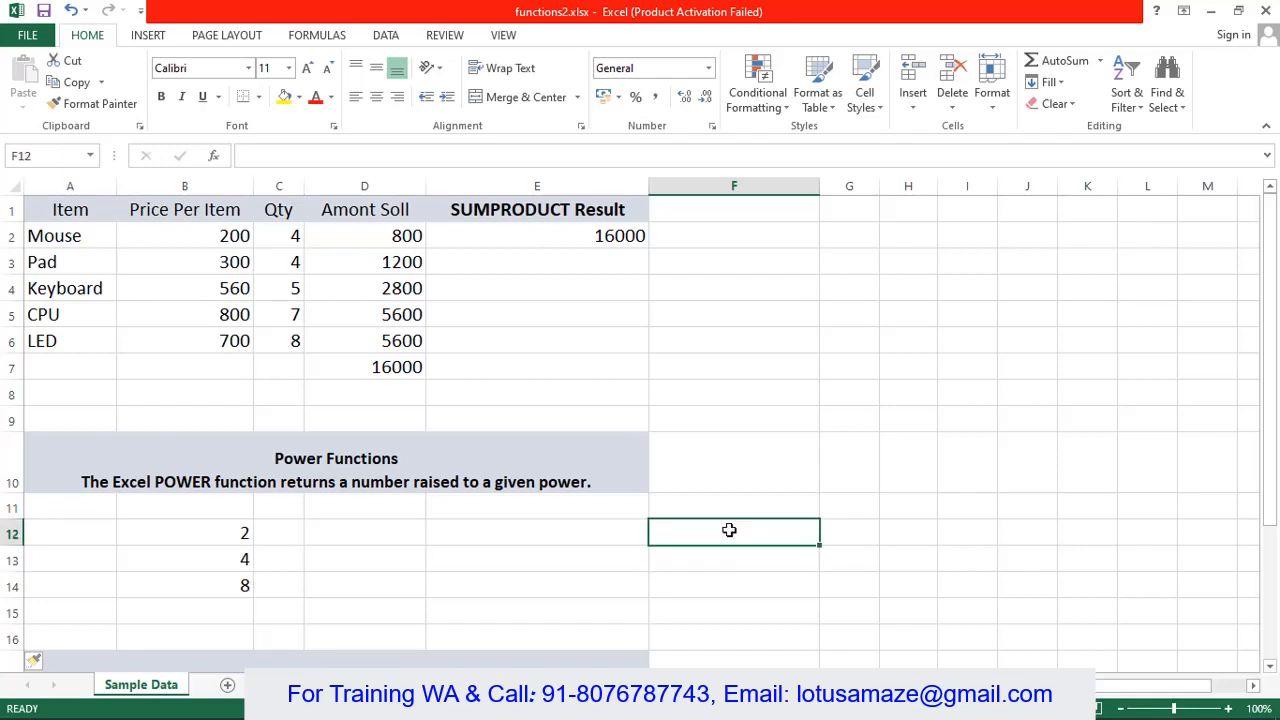
text(2*)
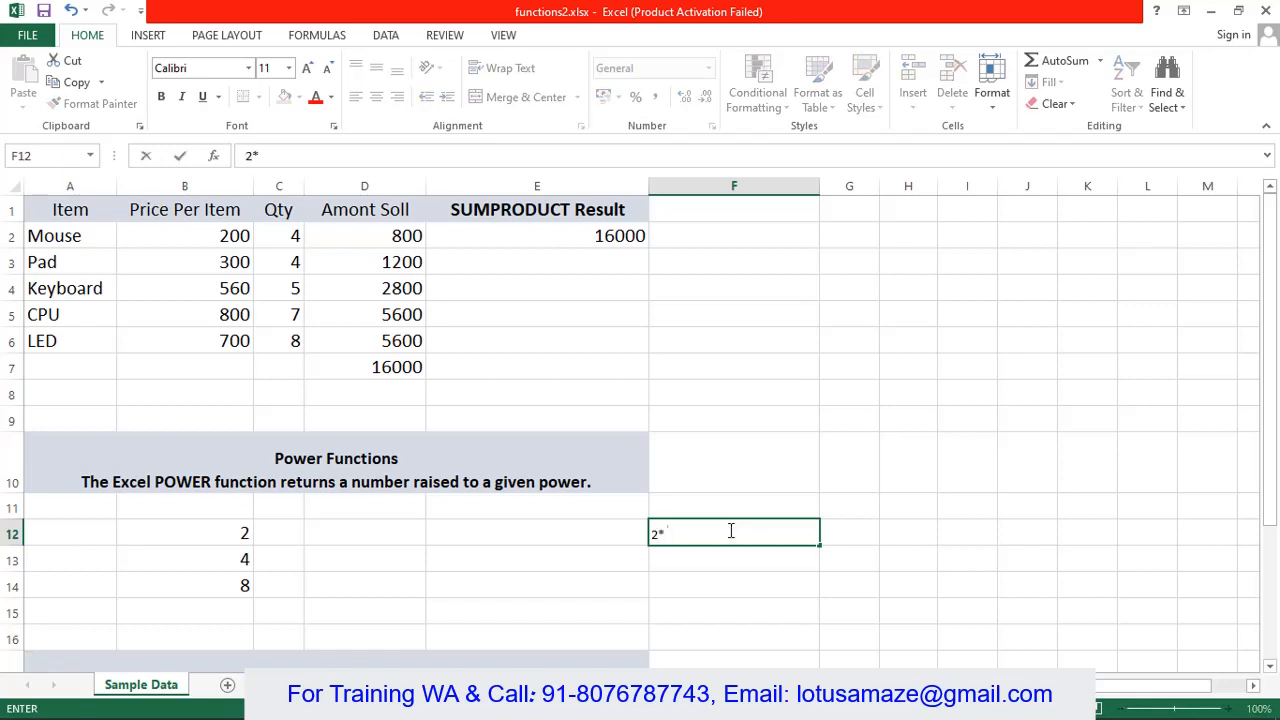
text( 2 * 2)
click(697, 563)
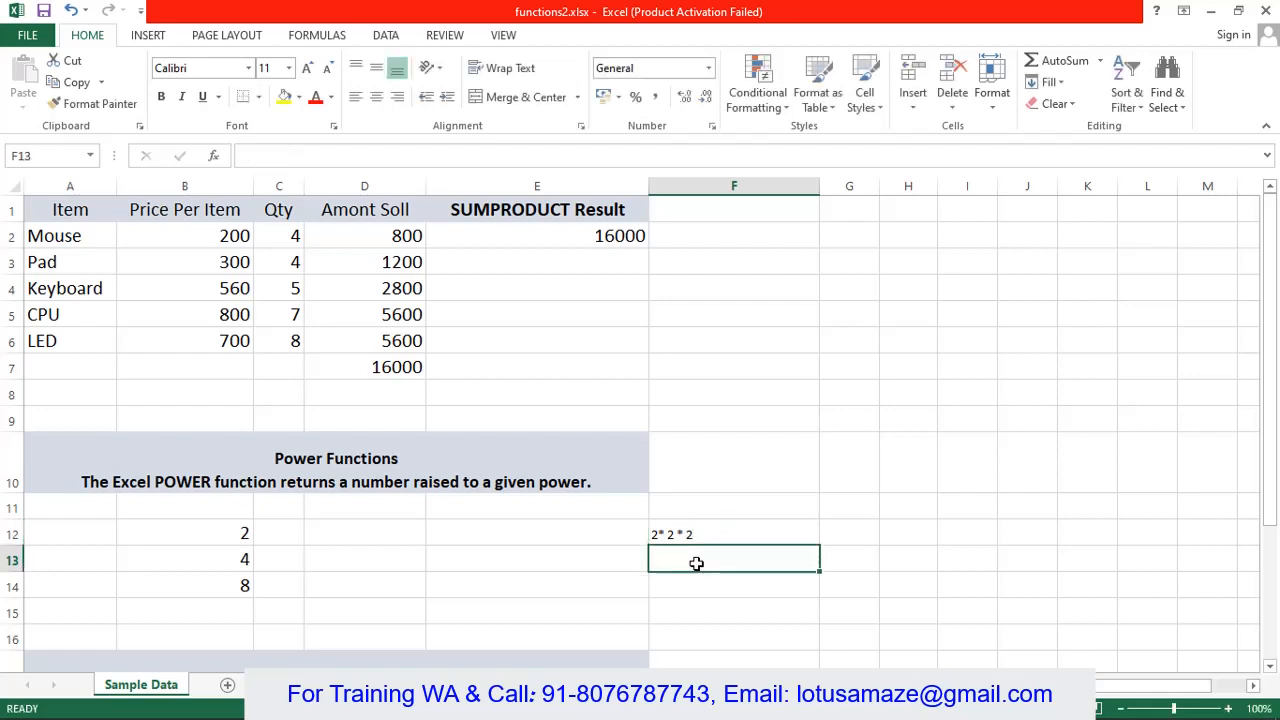
text(4 * $)
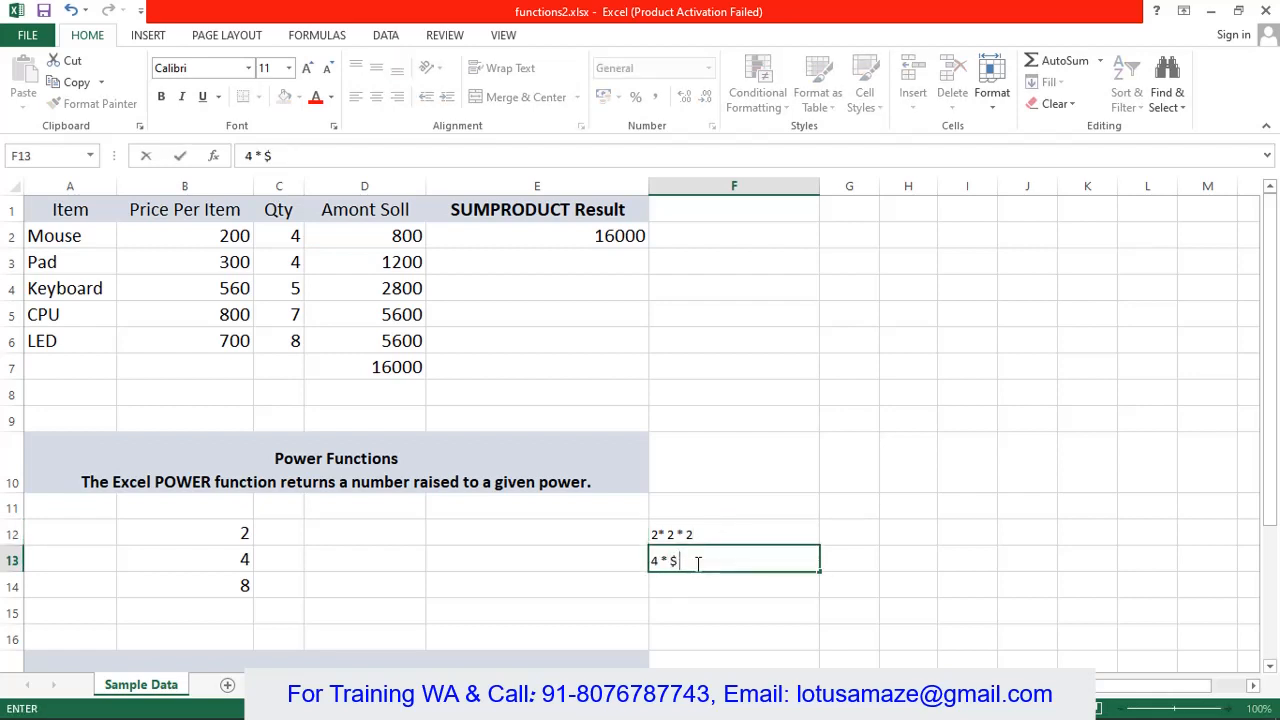
key(BackSpace)
text(4 * 4)
Enter =Power(b12,3) in D12 and fill the formula down through D14
click(357, 537)
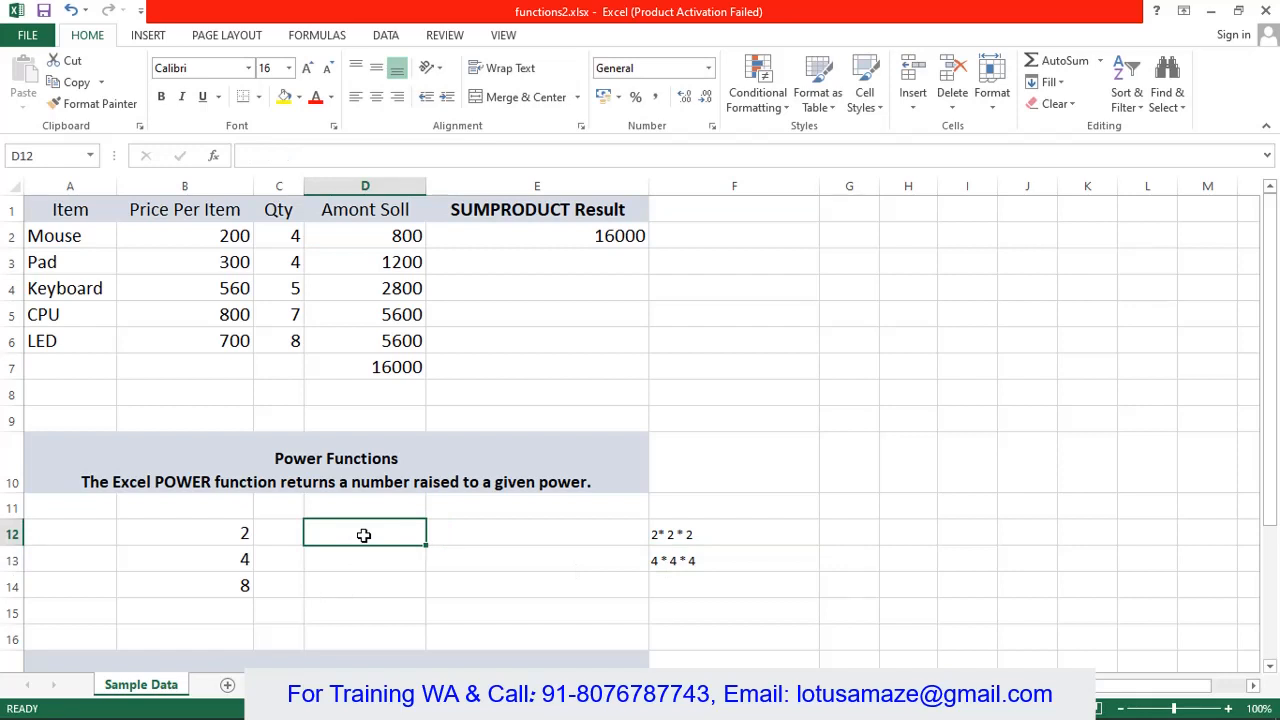
text(=Power()
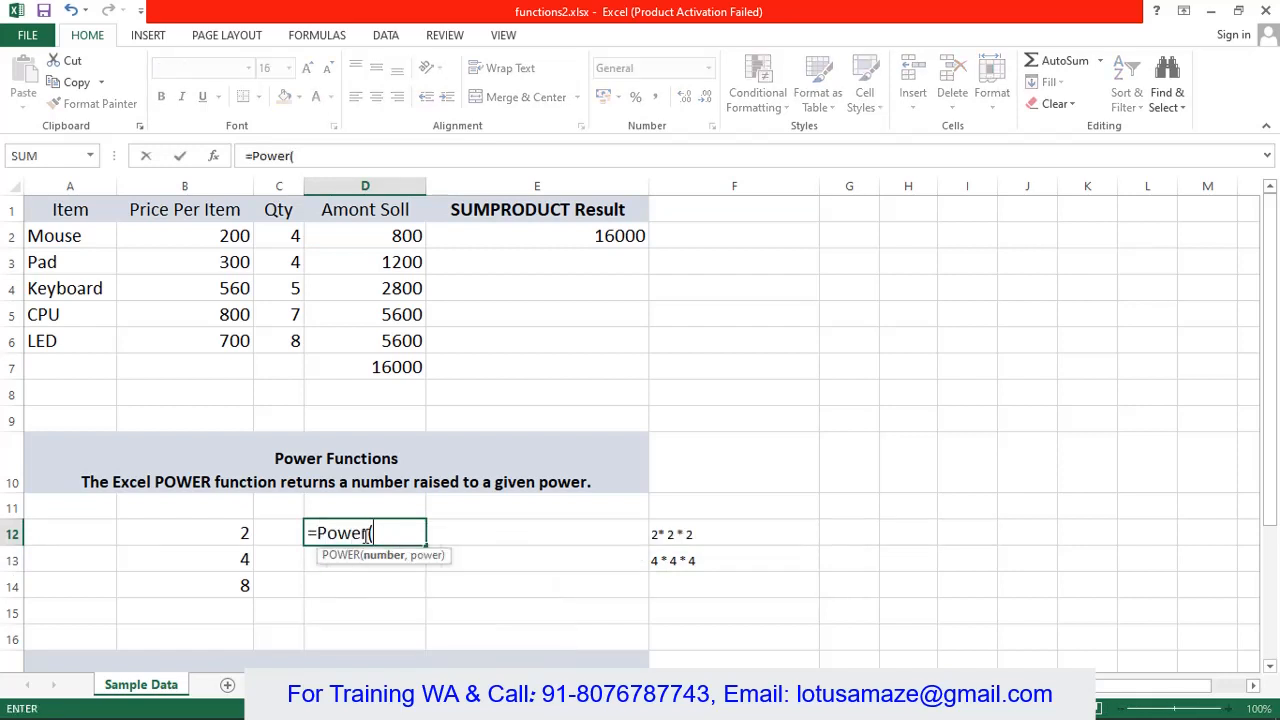
text(b12)
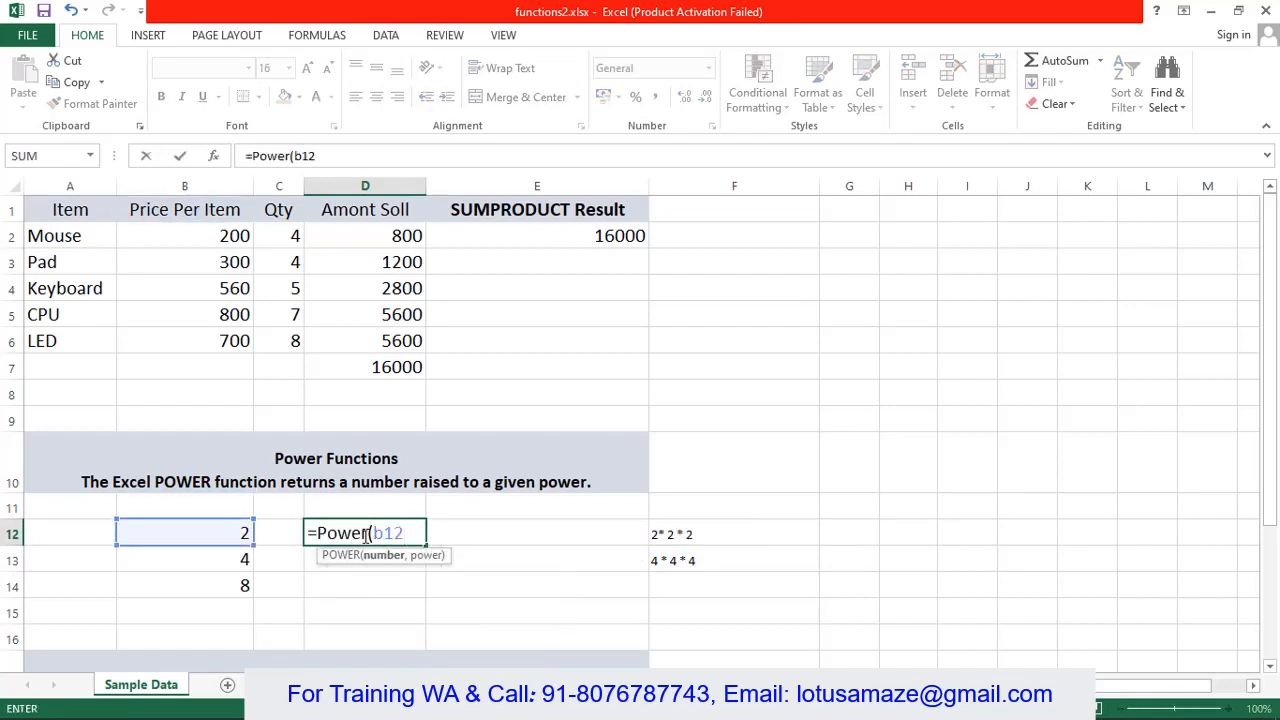
text(,3))
key(Return)
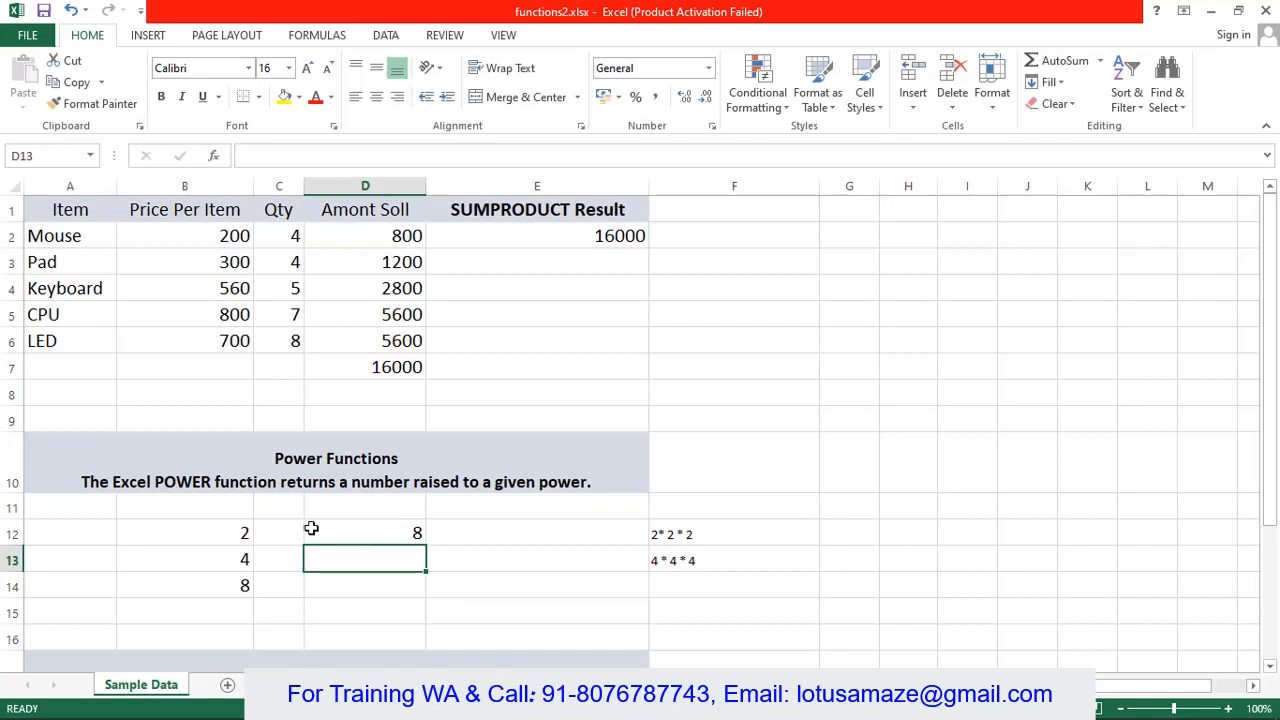
click(365, 537)
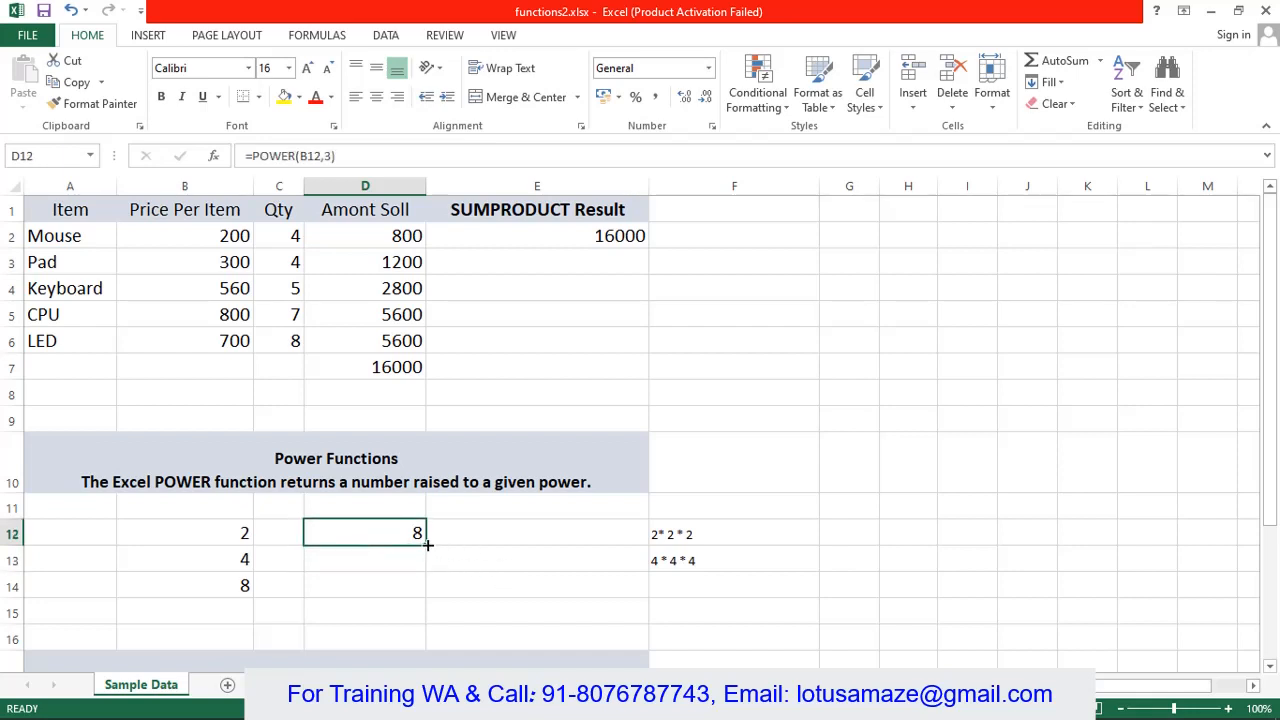
drag(426, 543, 429, 598)
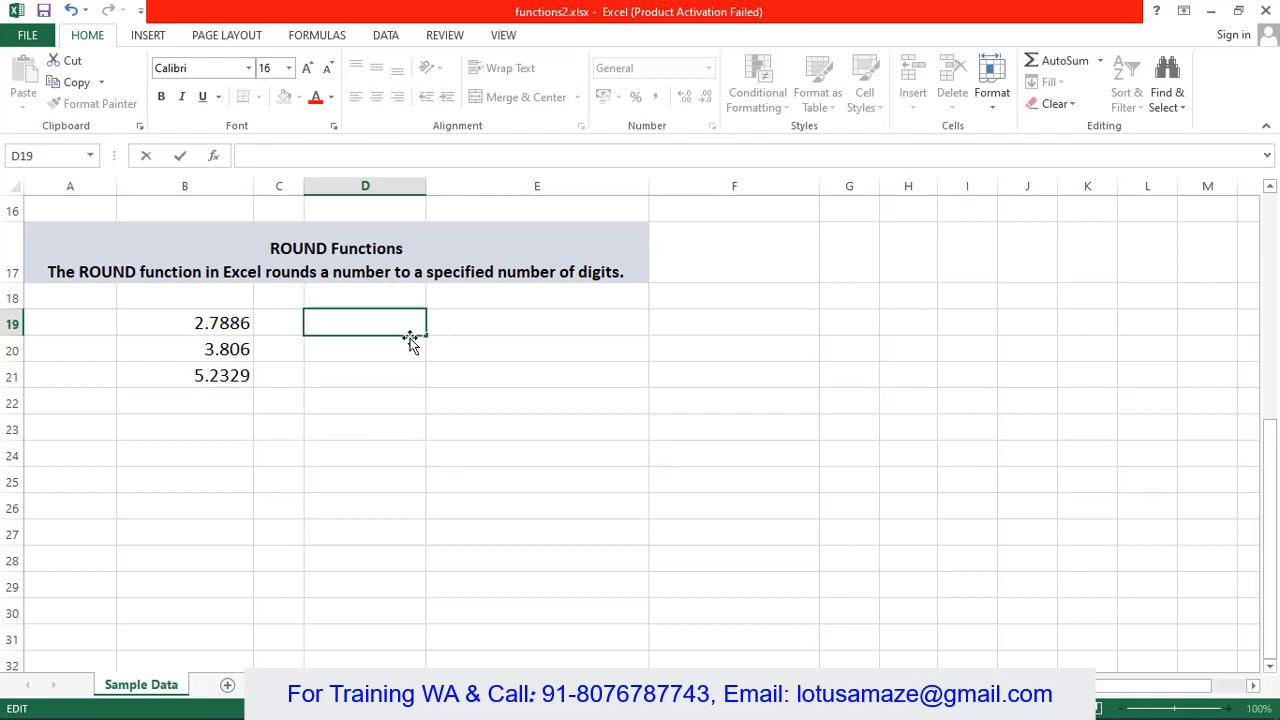
Enter =ROUND(b19,2) in D19 and fill the formula down through D21
text(=R)
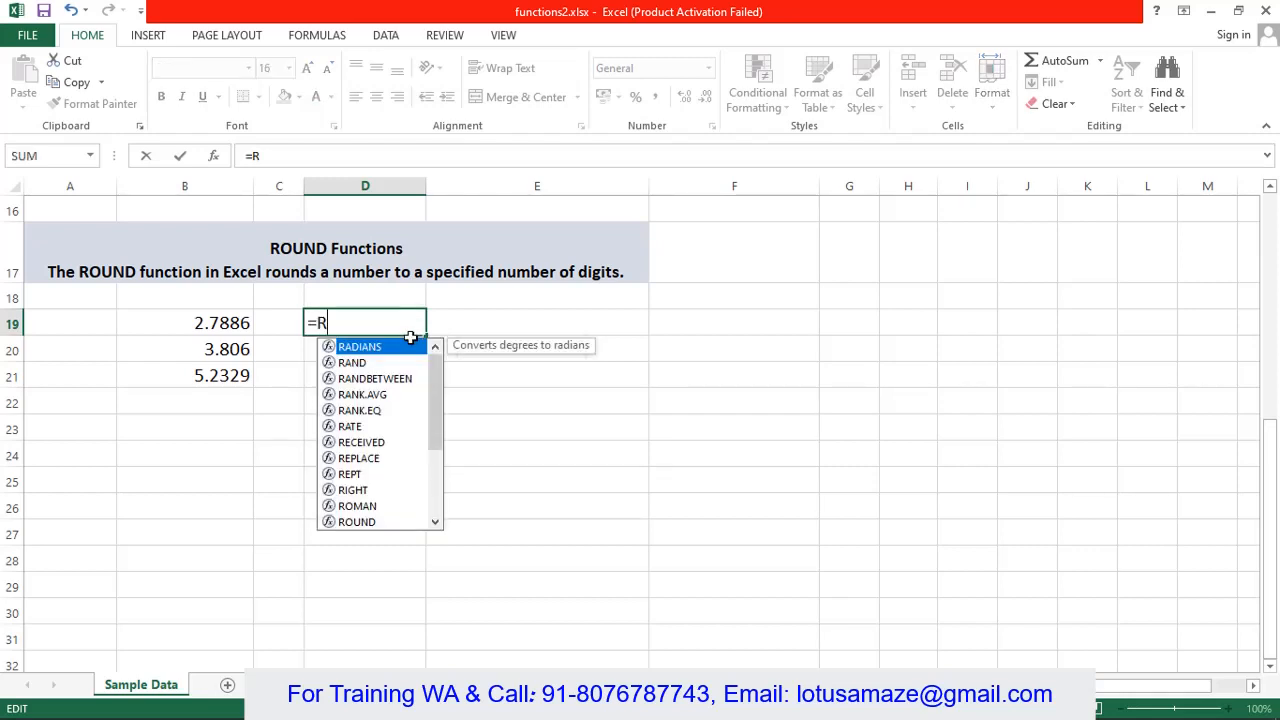
text(OUND)
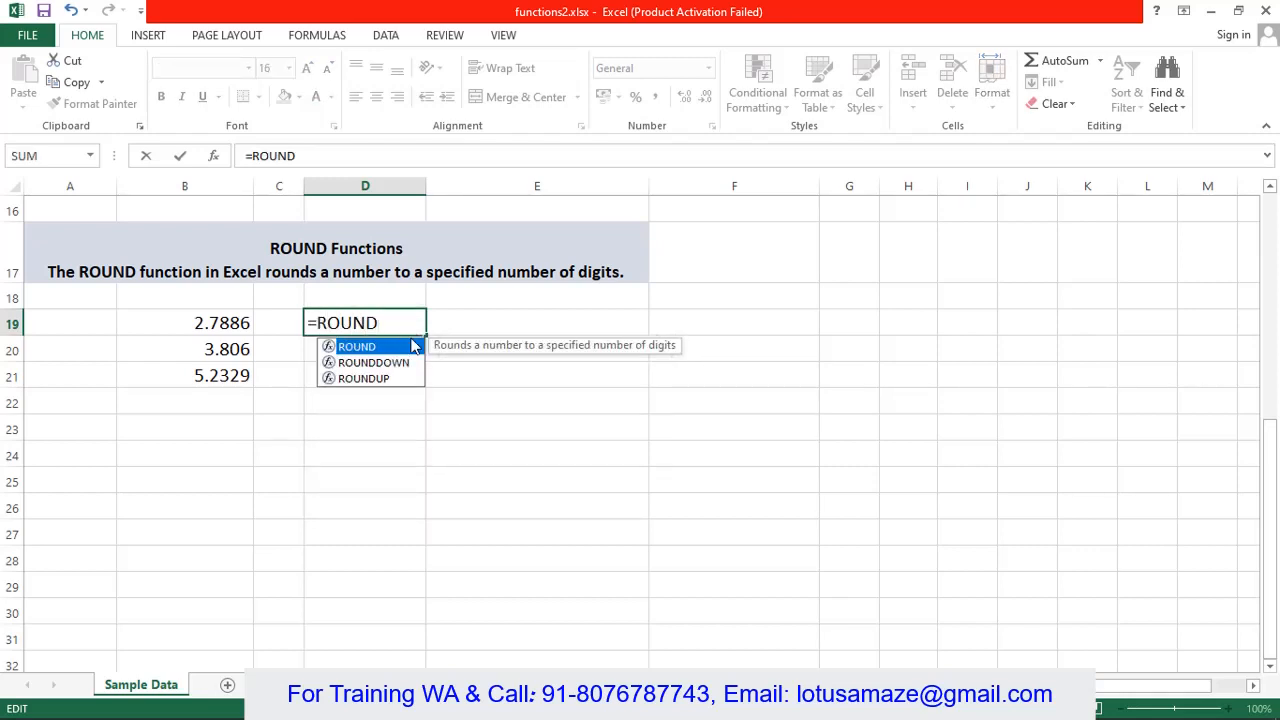
text(()
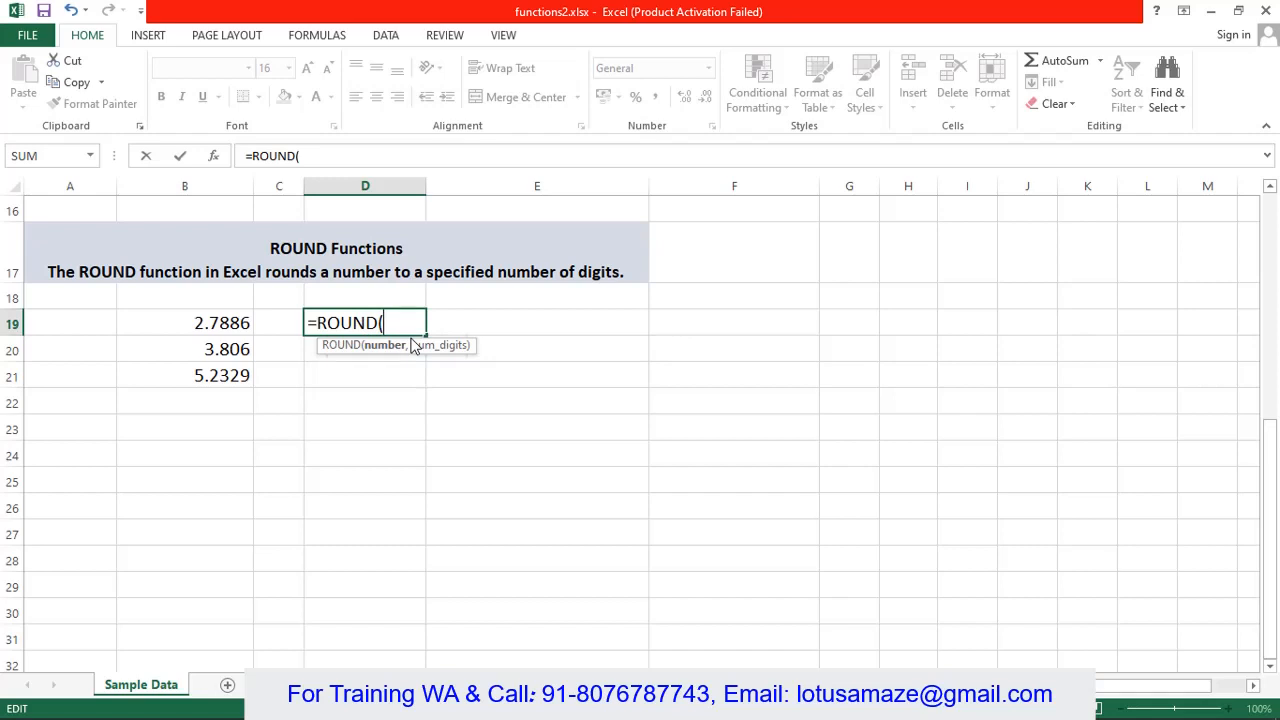
text(b19,)
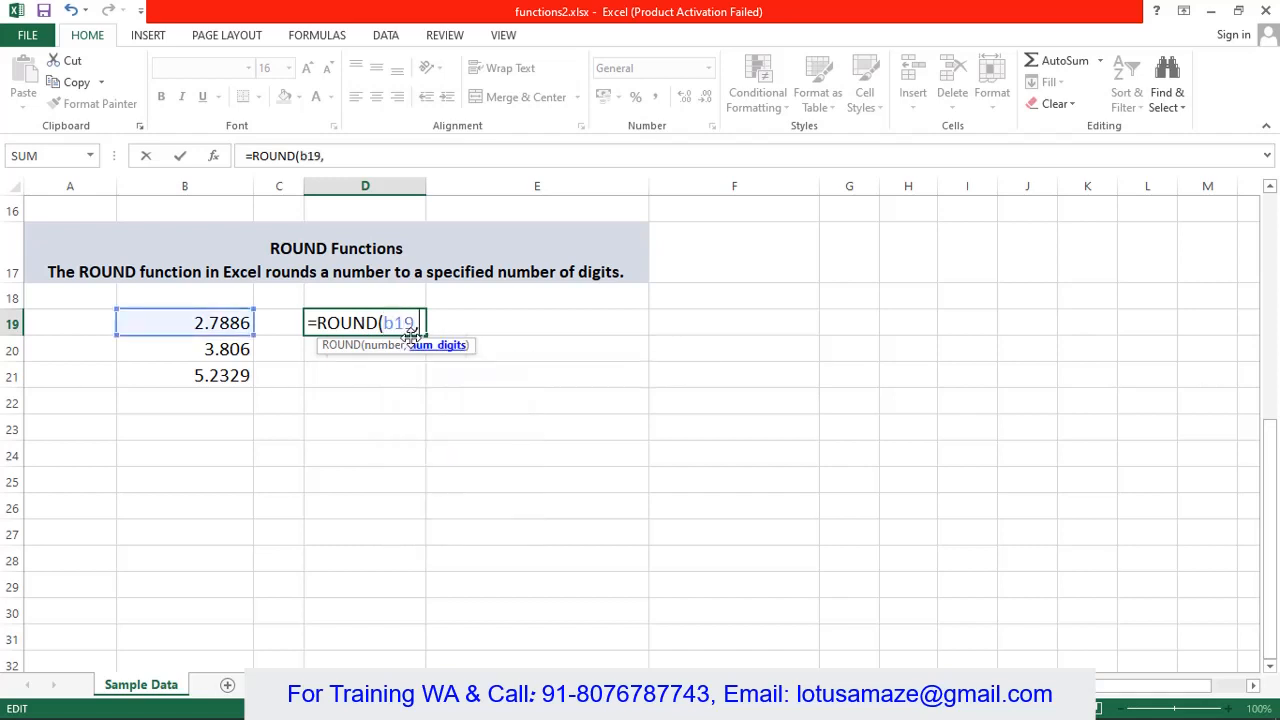
text(2))
key(Return)
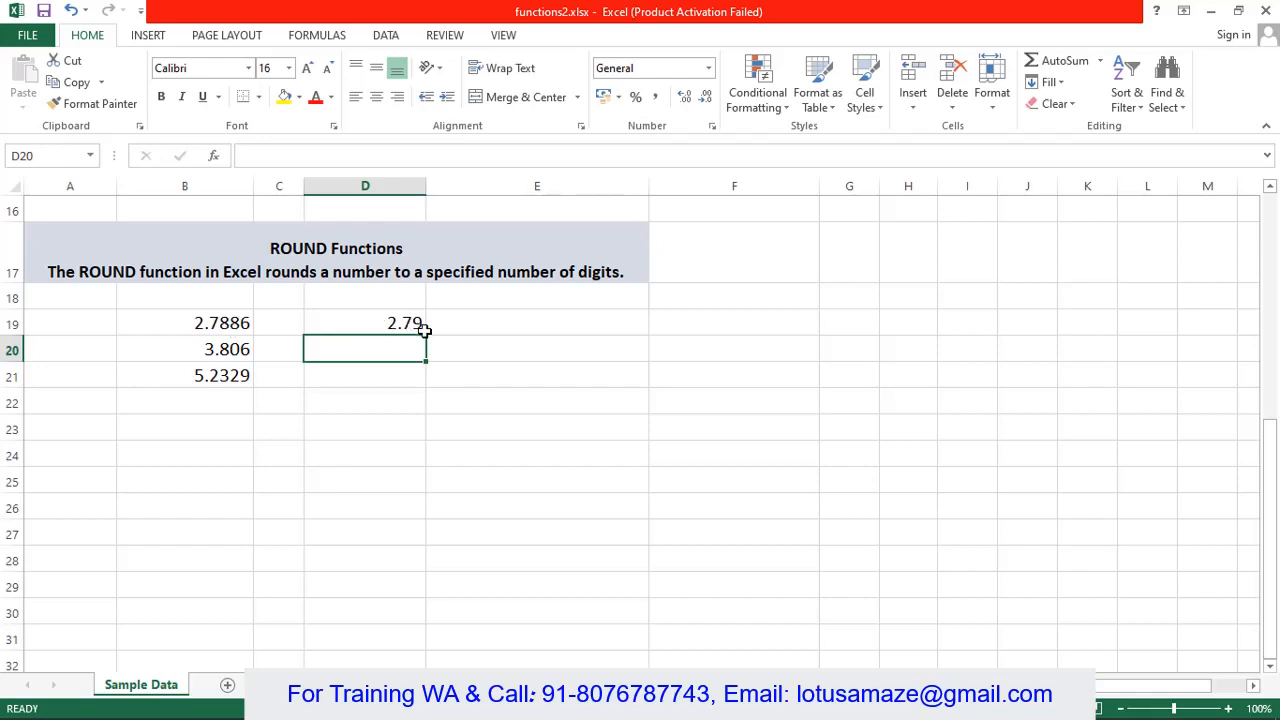
click(354, 325)
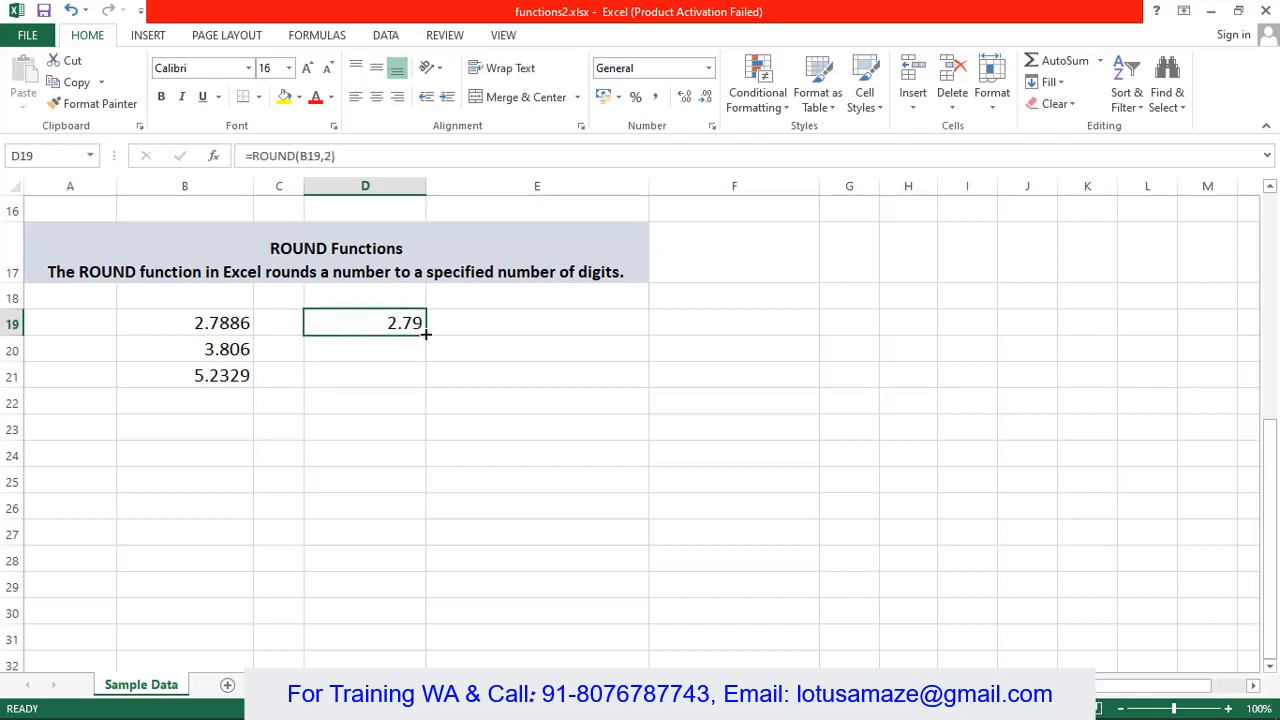
drag(425, 335, 430, 394)
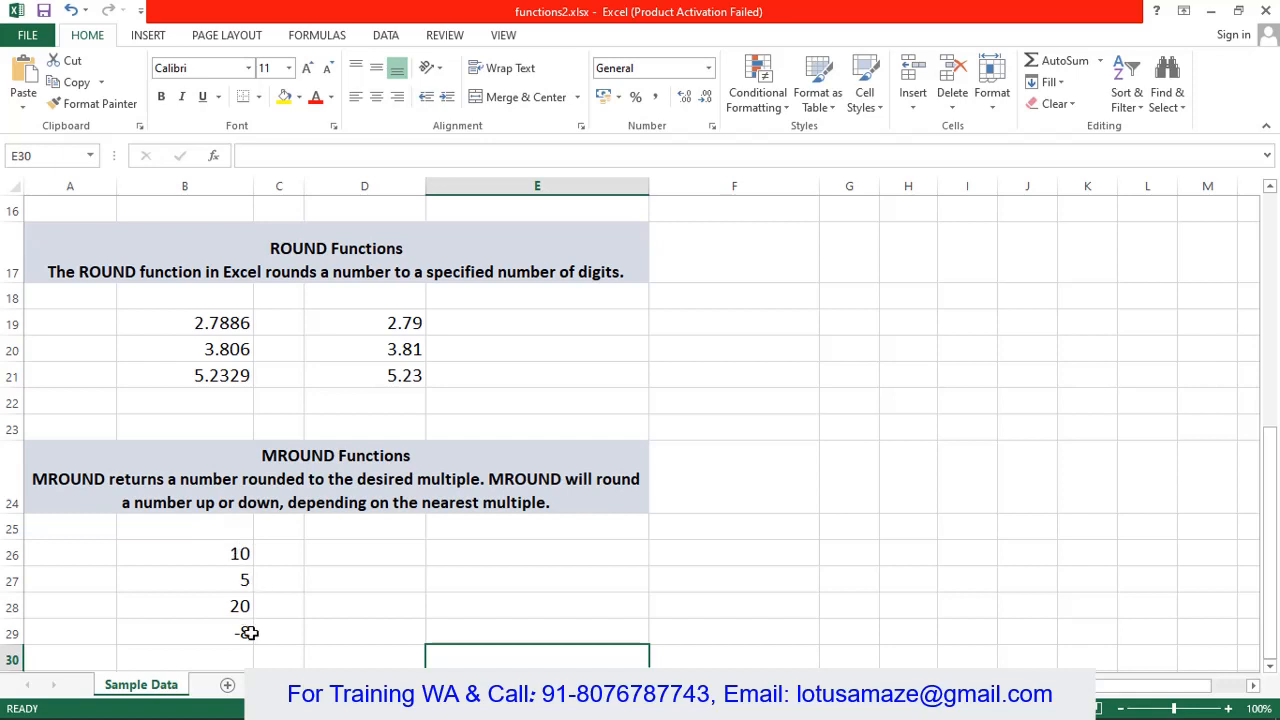
Enter =MROUND(b26,3) in D26 to round the first MROUND sample number to a multiple of 3
click(240, 554)
click(358, 554)
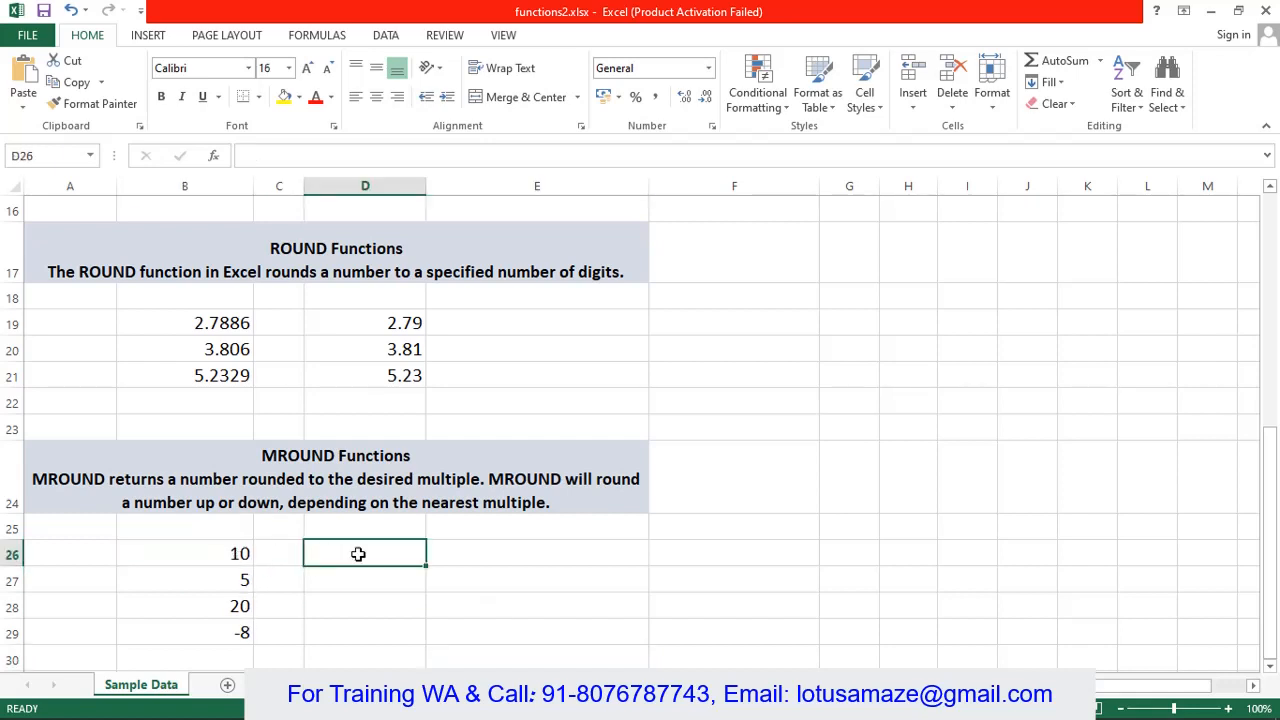
text(=MR)
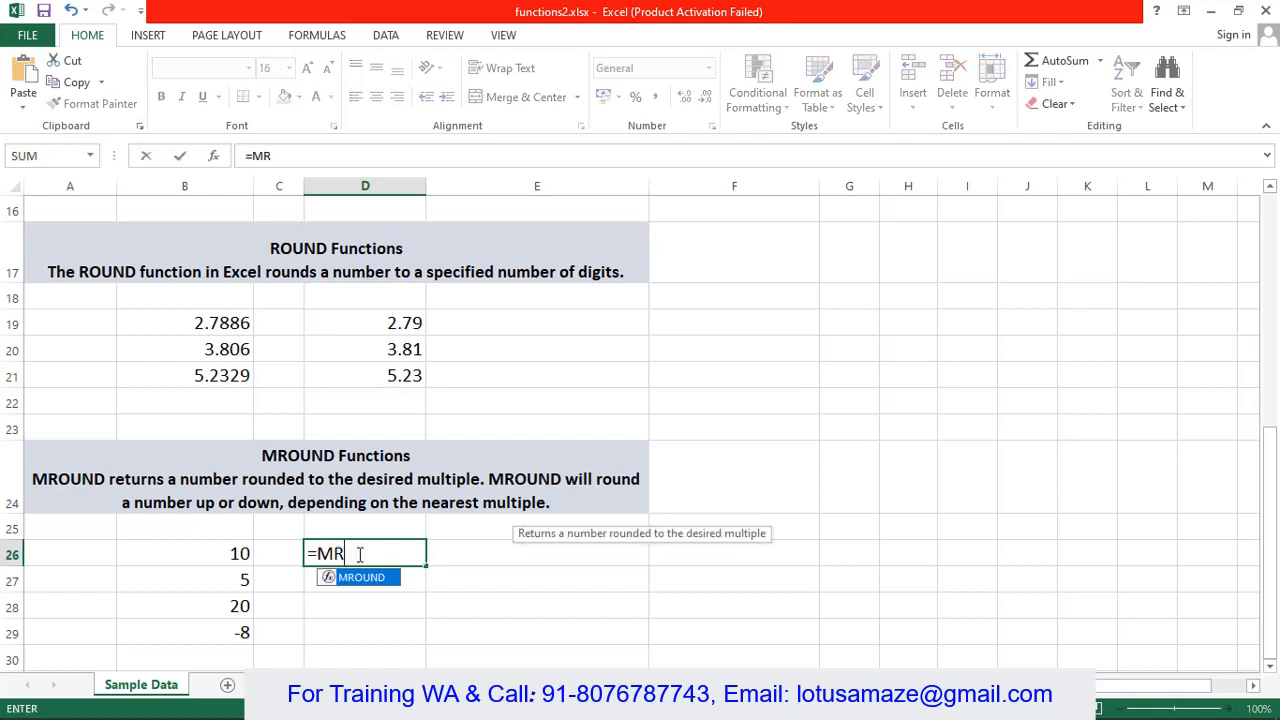
text(OUND()
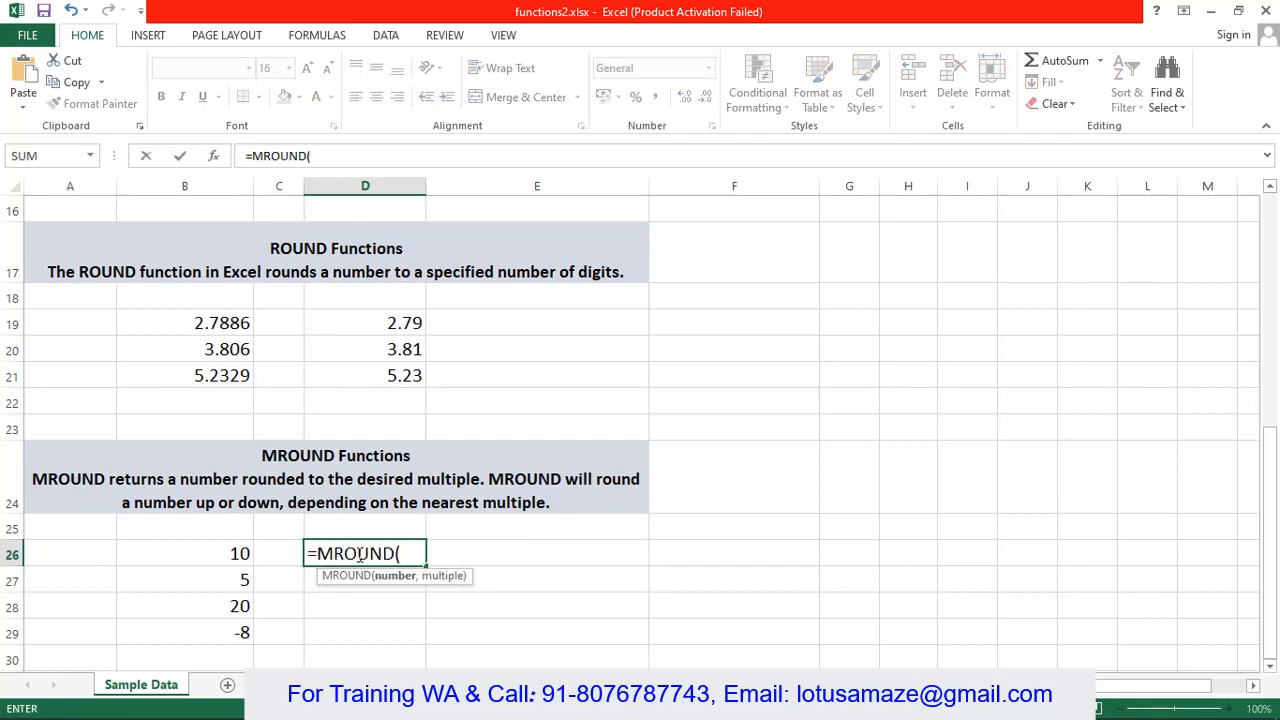
text(b26)
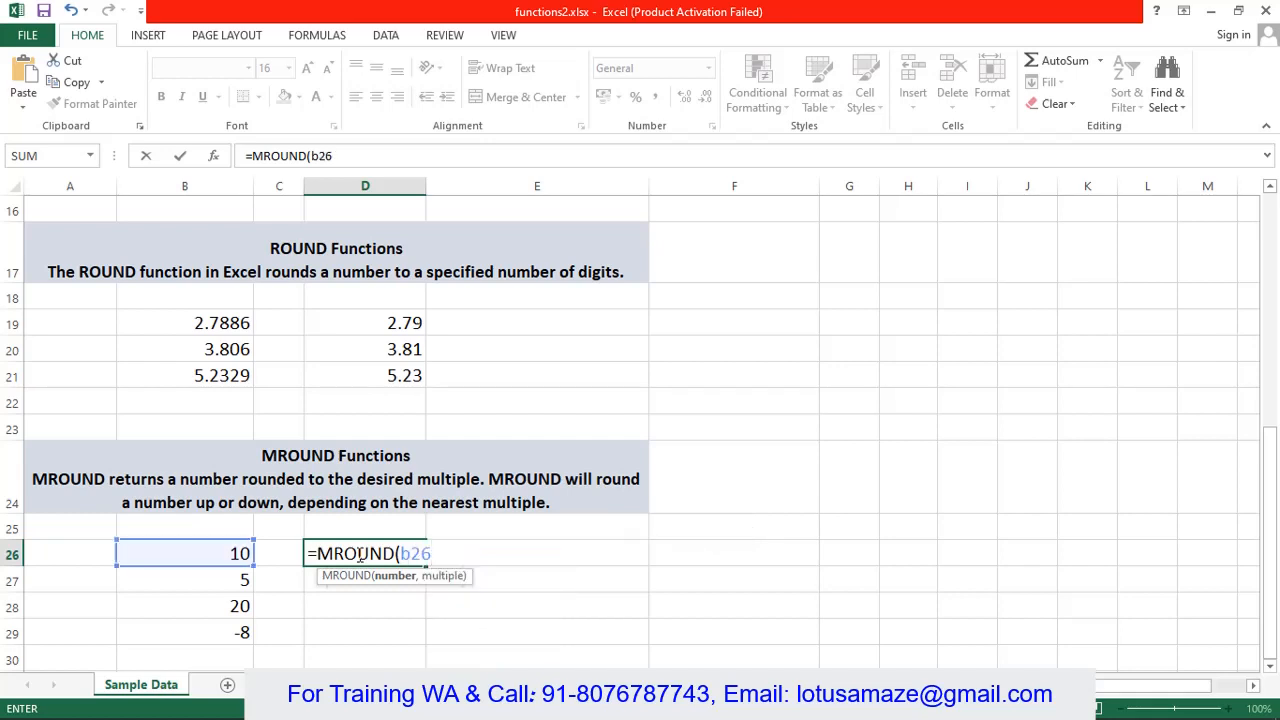
text(,3))
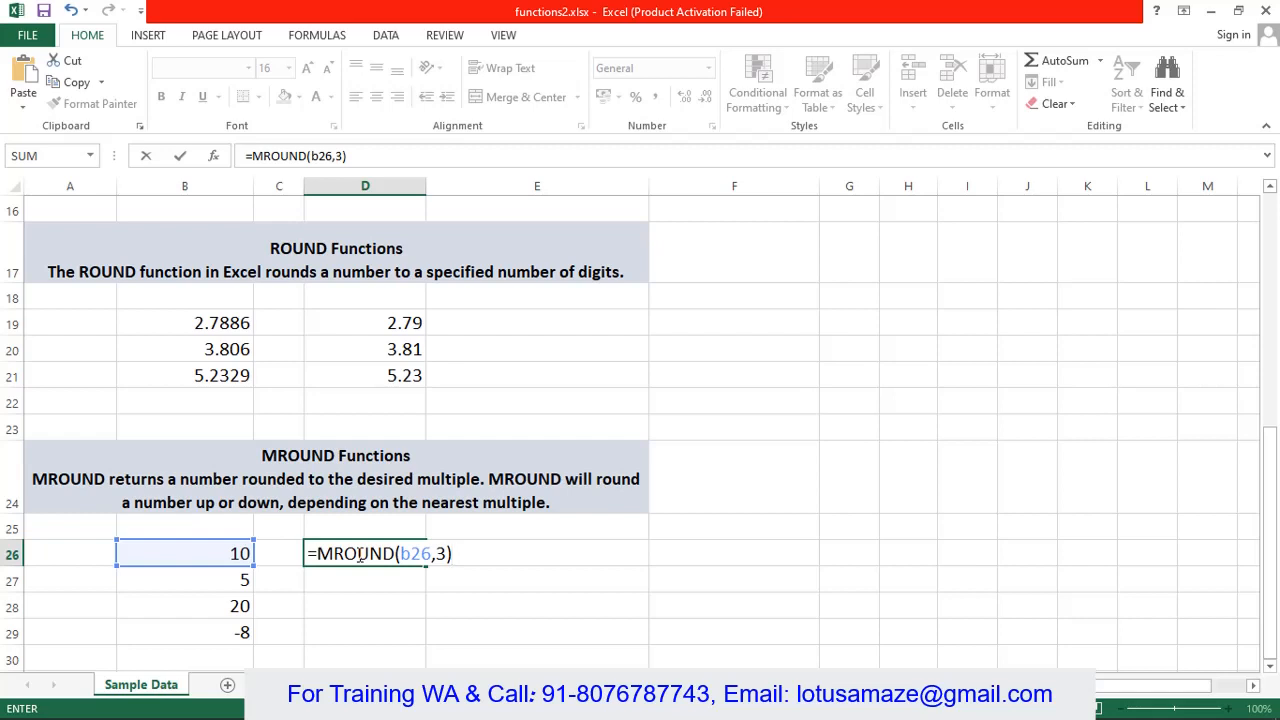
key(Return)
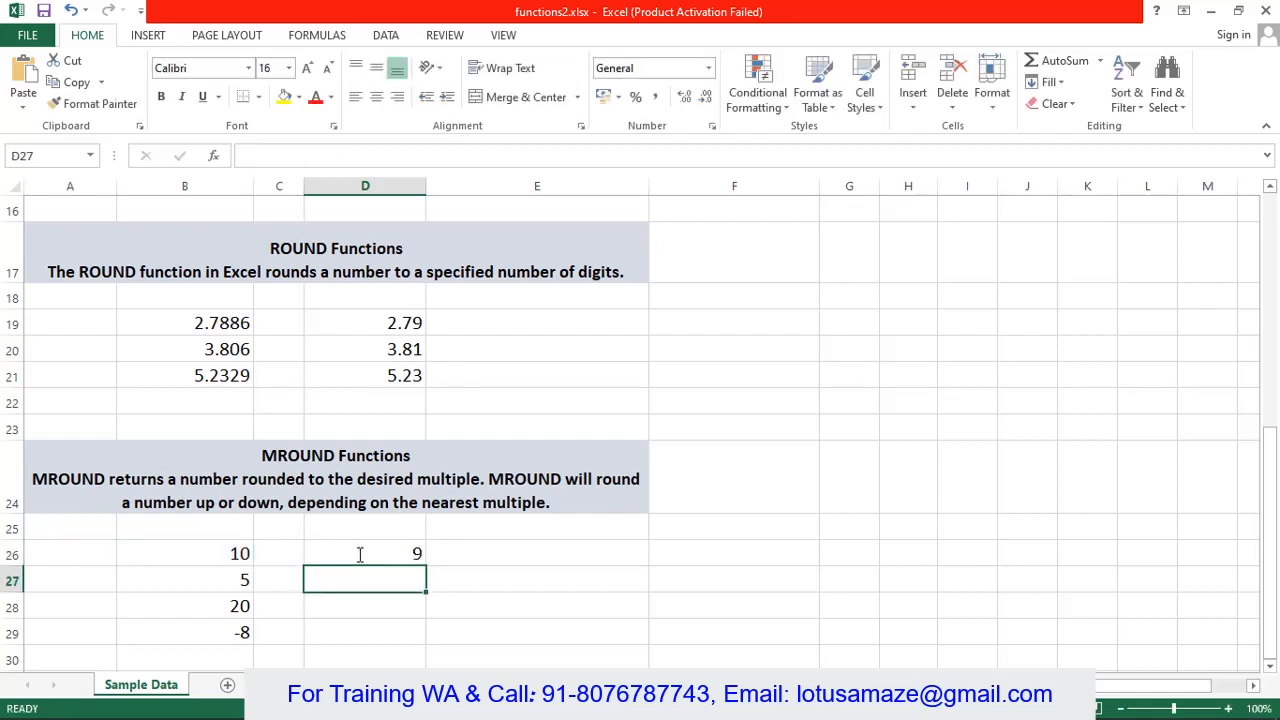
Enter =MROUND(b27,3) in D27, fill it down through D29, and check the filled cells against the negative number in B29
text(=MROUND()
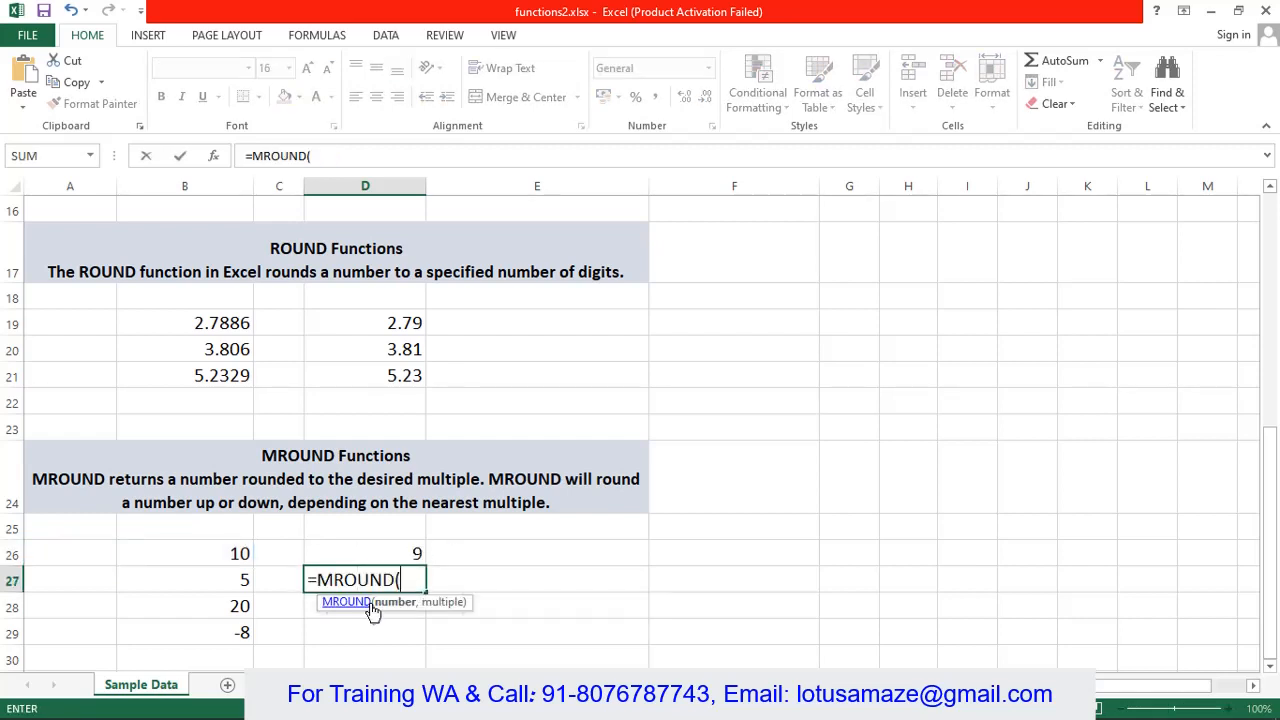
text(b27,3))
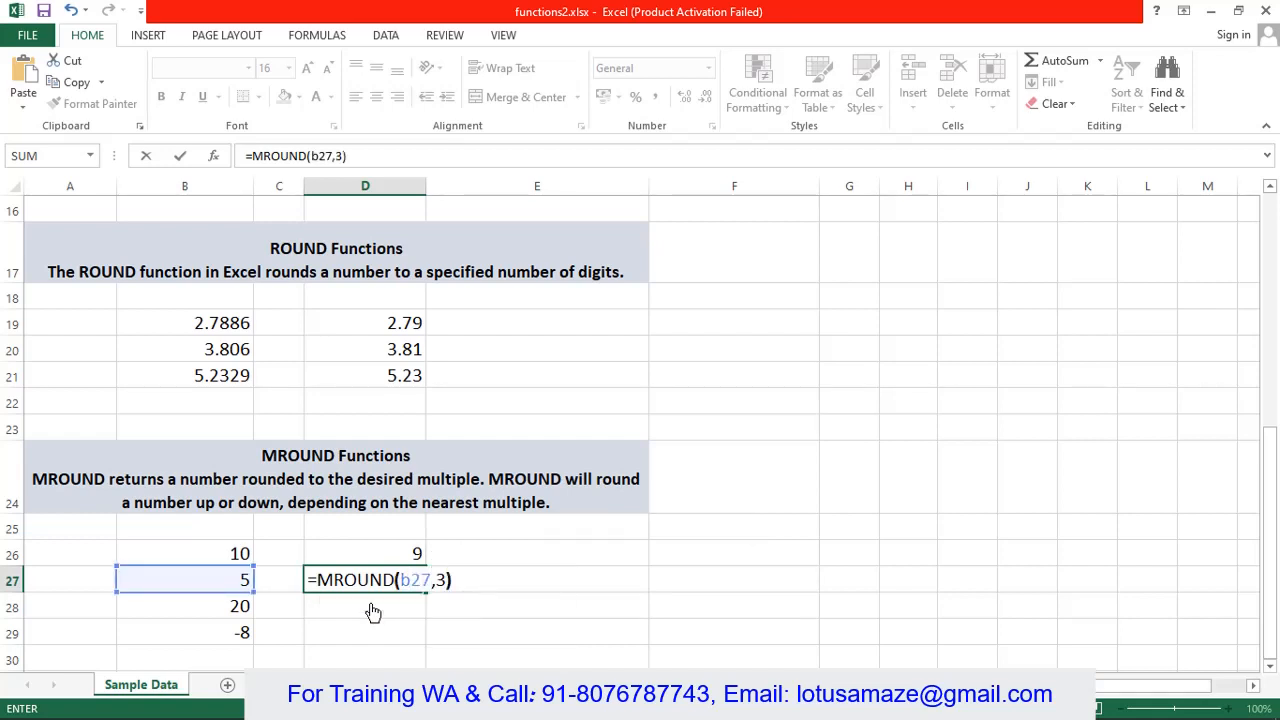
key(Return)
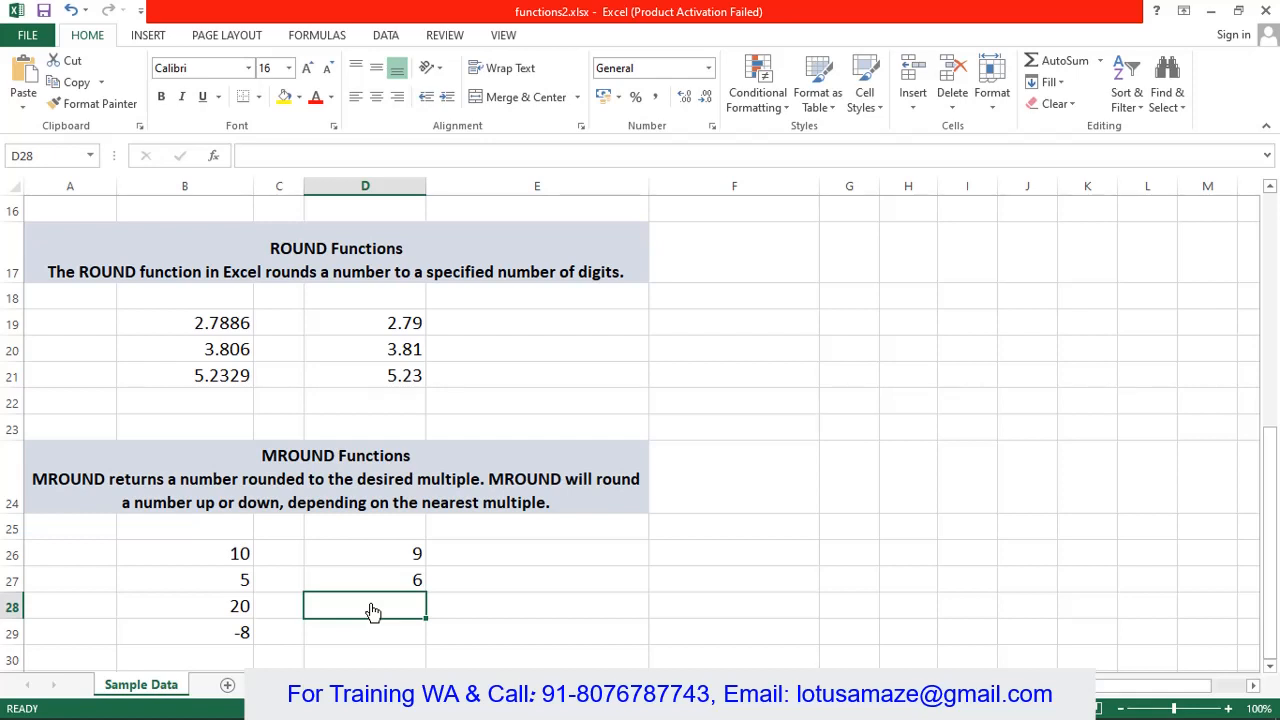
click(370, 580)
drag(426, 592, 430, 636)
click(383, 612)
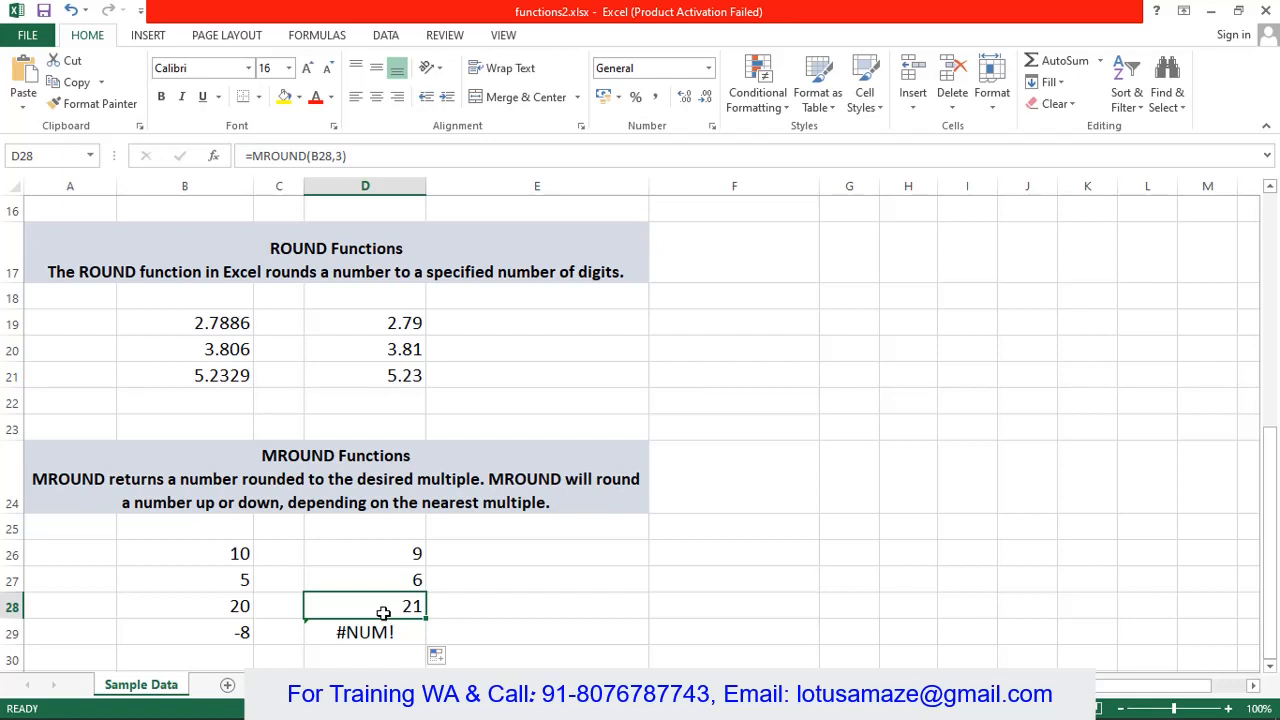
click(274, 637)
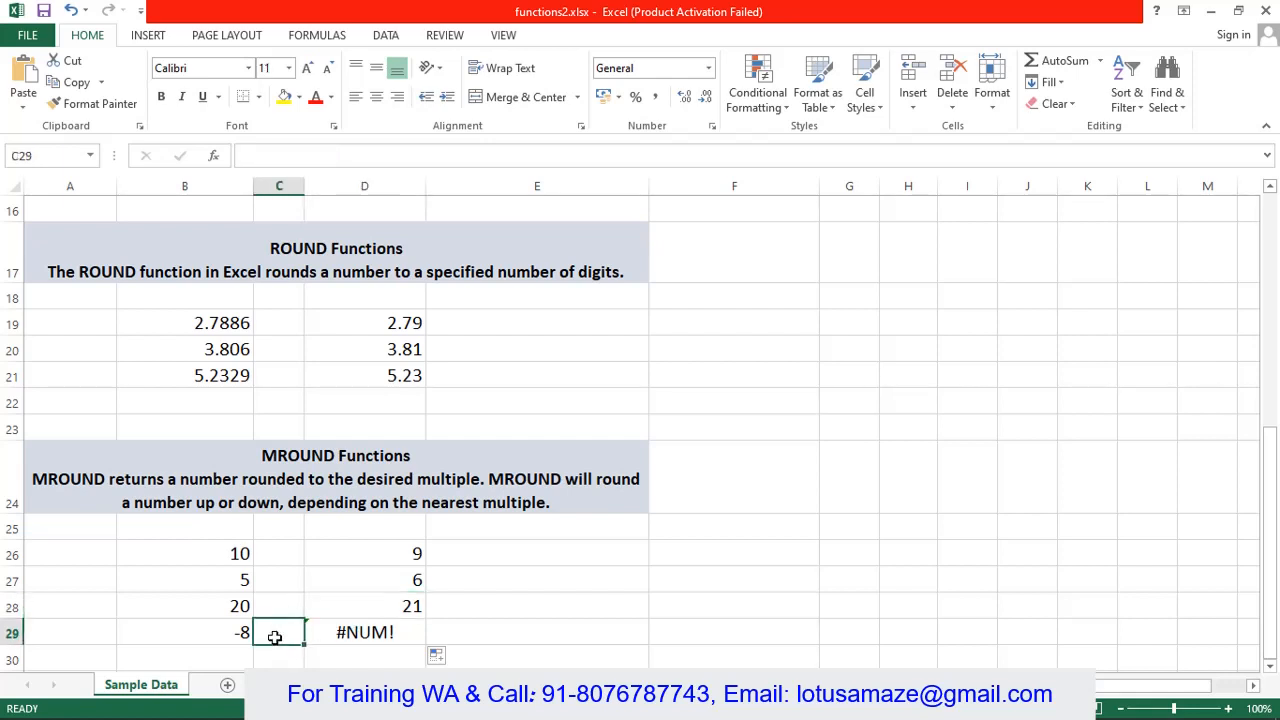
click(372, 630)
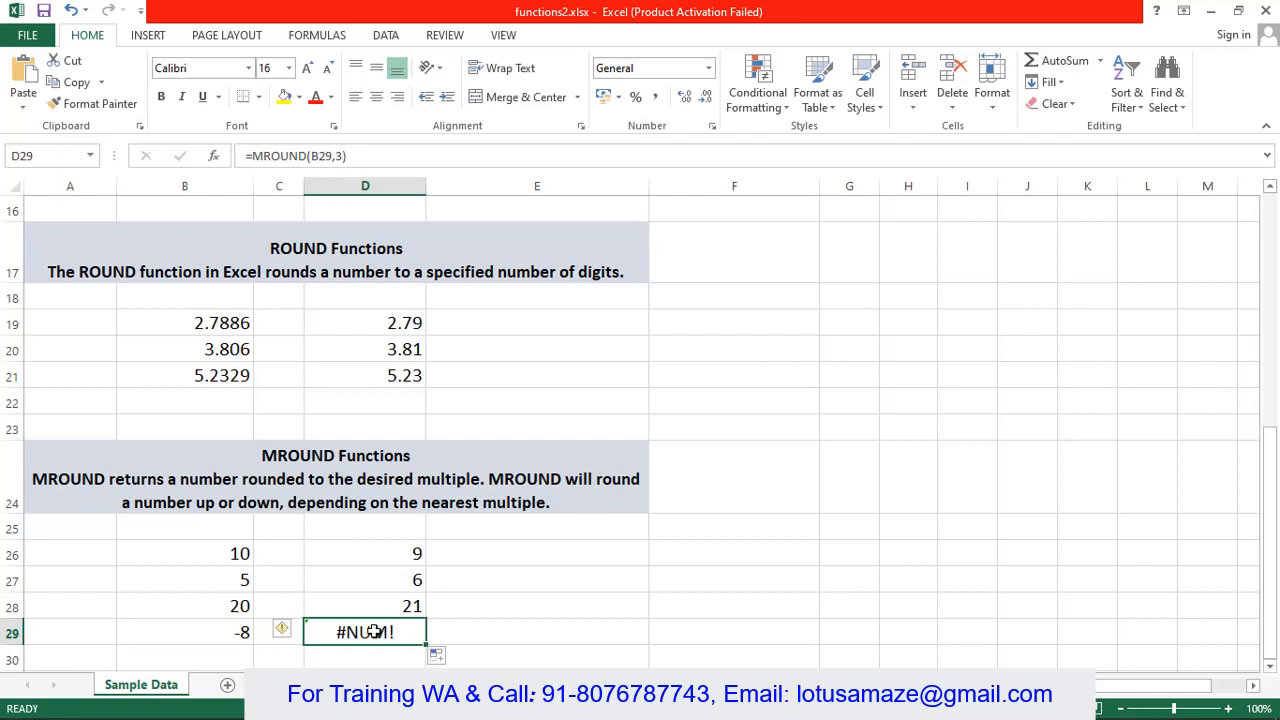
click(246, 635)
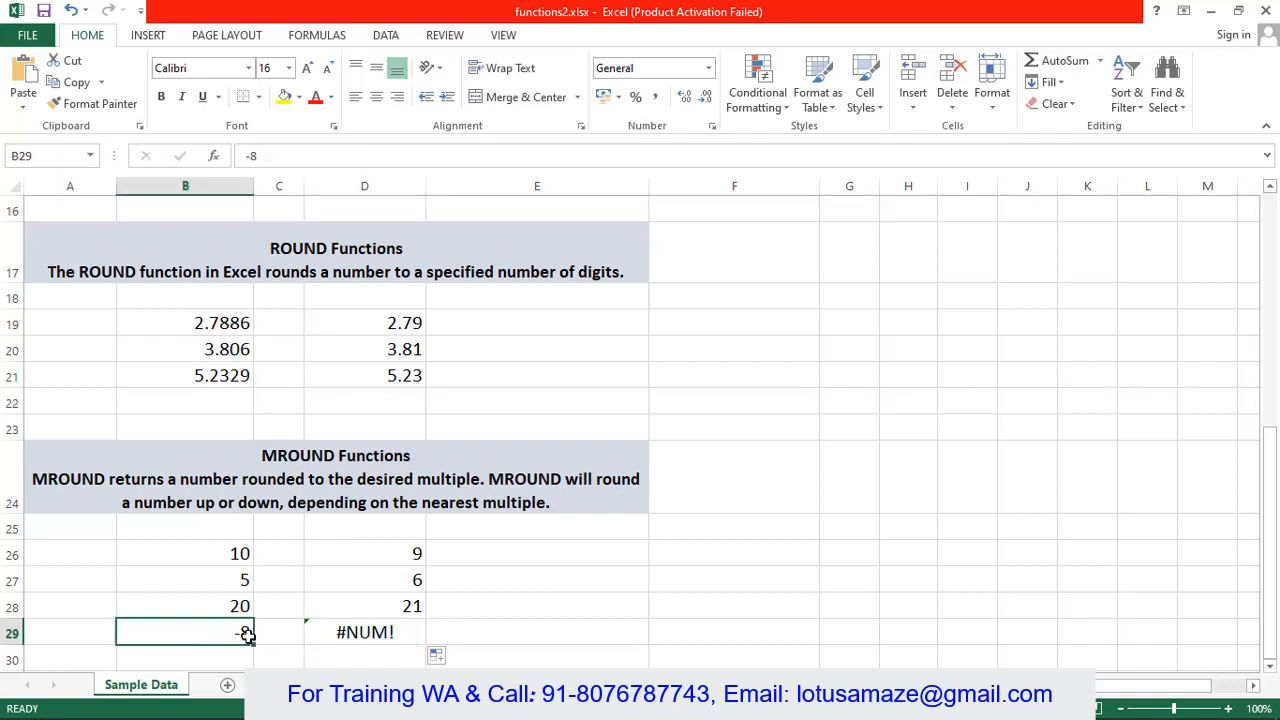
click(366, 635)
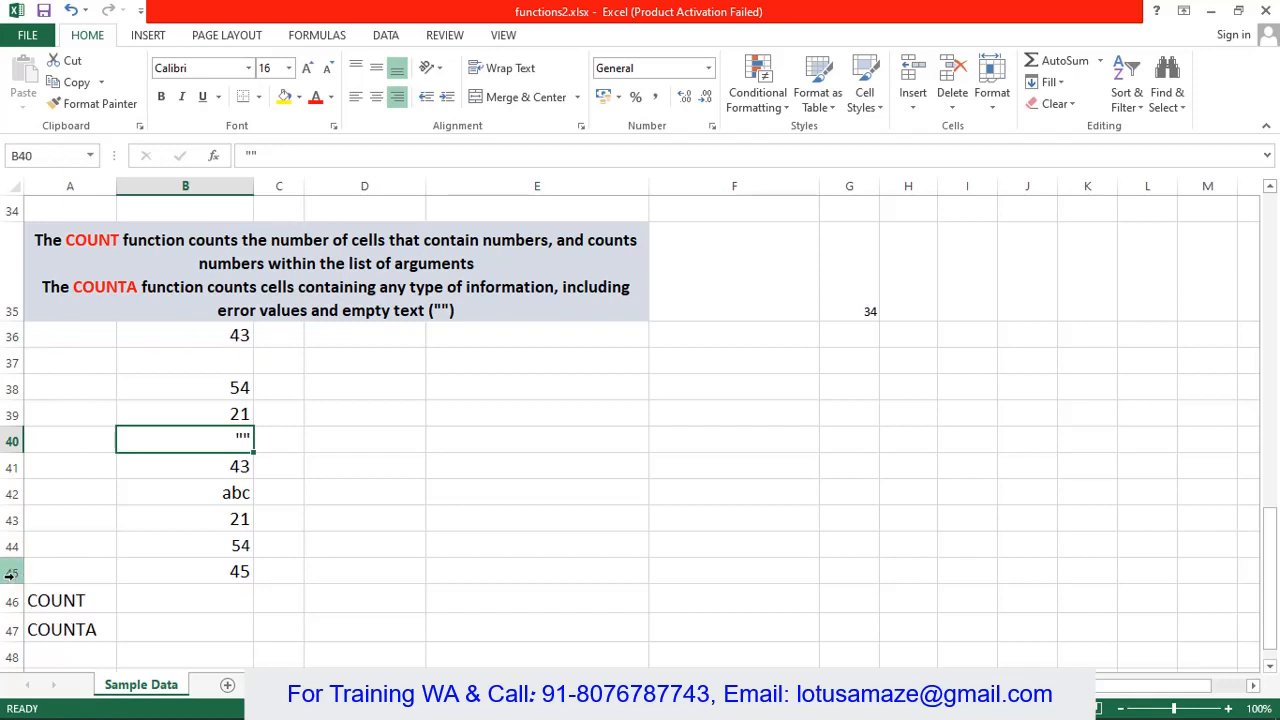
Review the blank, empty-text and text cells in the COUNT sample list, and enter =COUNT(B36:B45) in B46
click(234, 368)
click(228, 436)
click(224, 500)
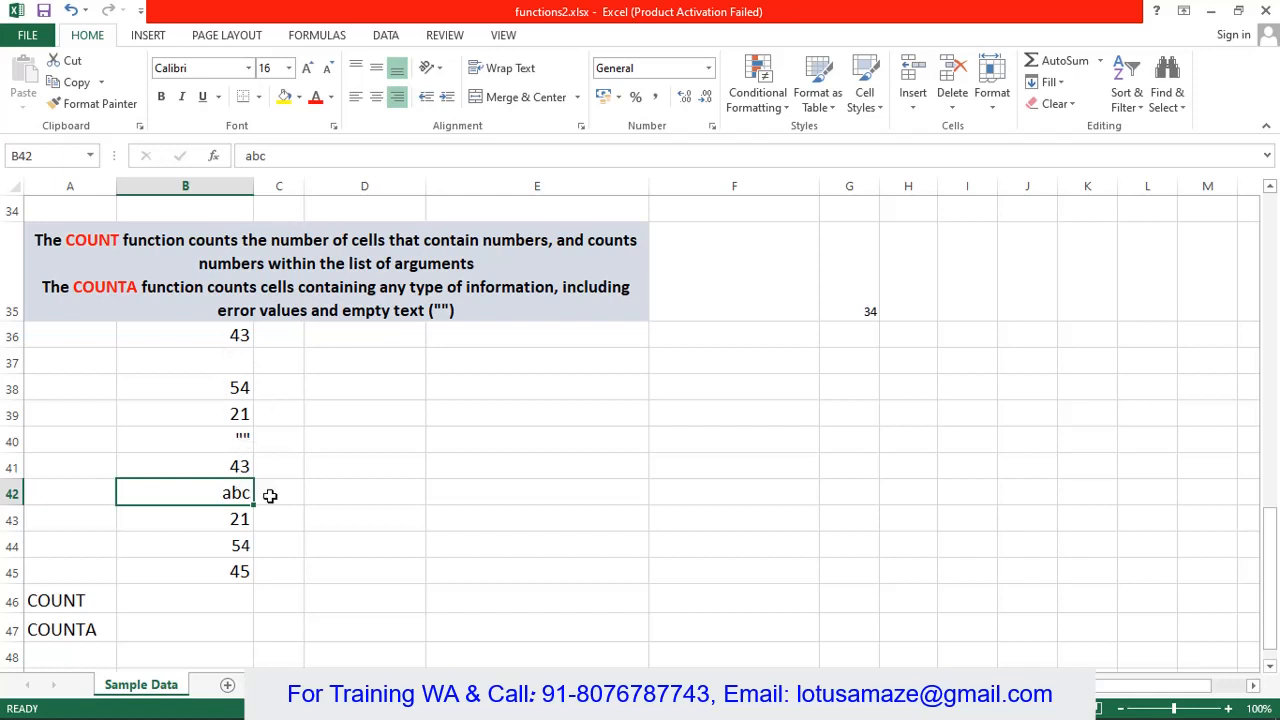
click(252, 368)
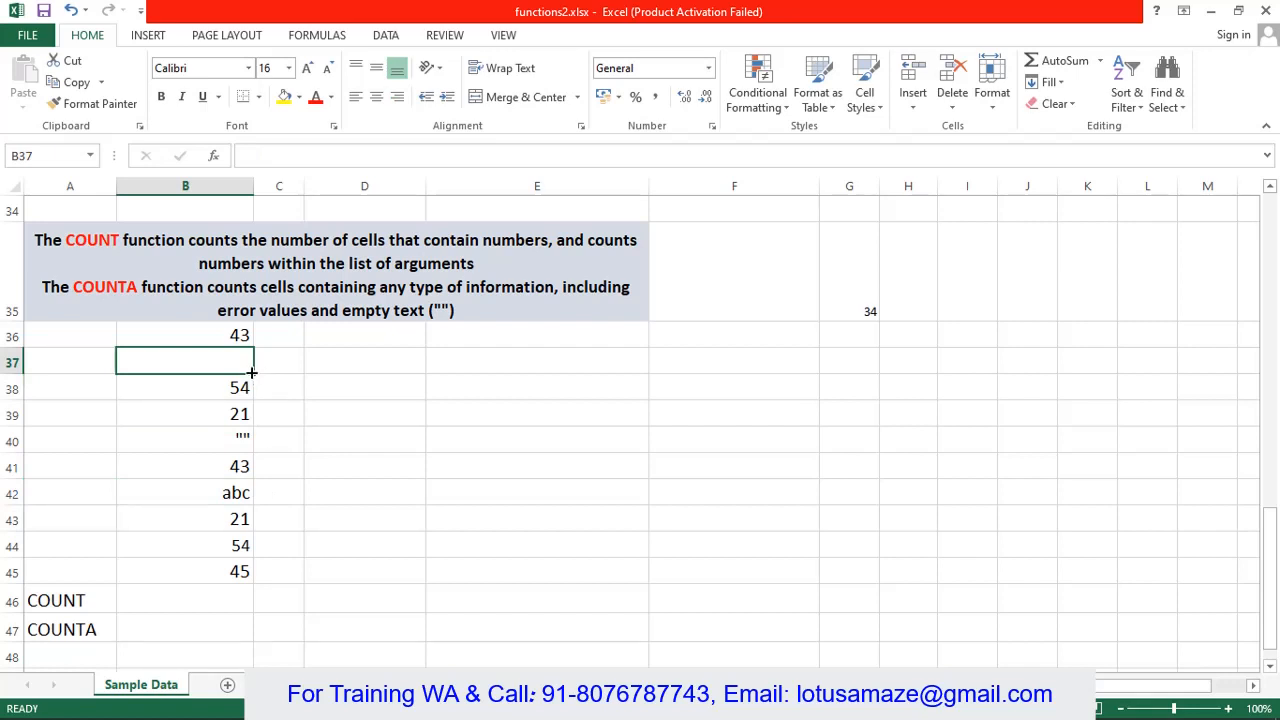
click(176, 597)
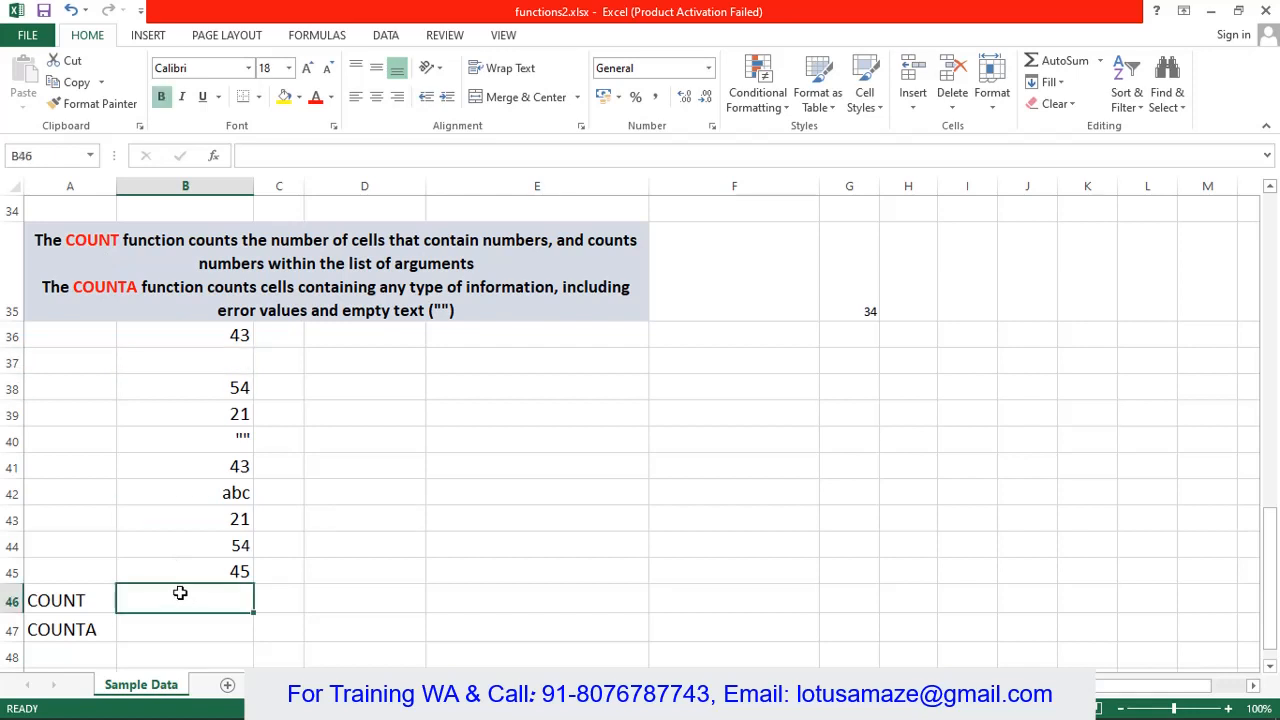
text(=COUNT()
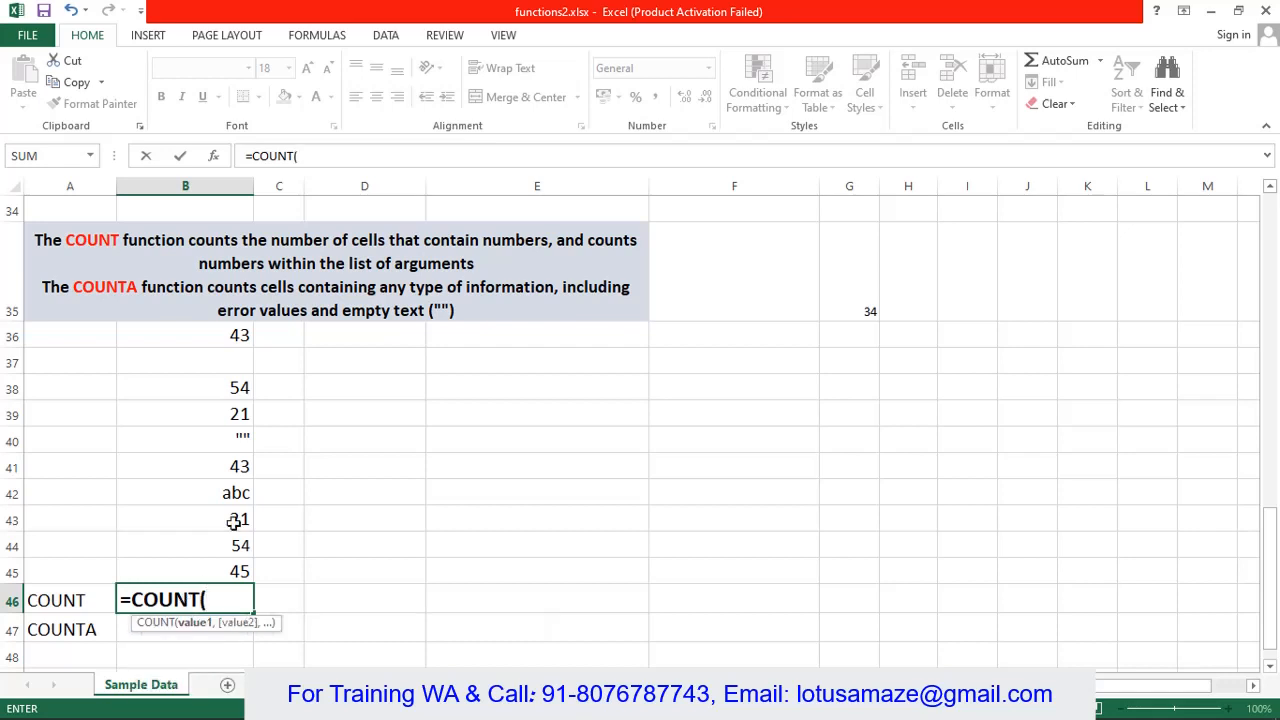
drag(229, 335, 231, 570)
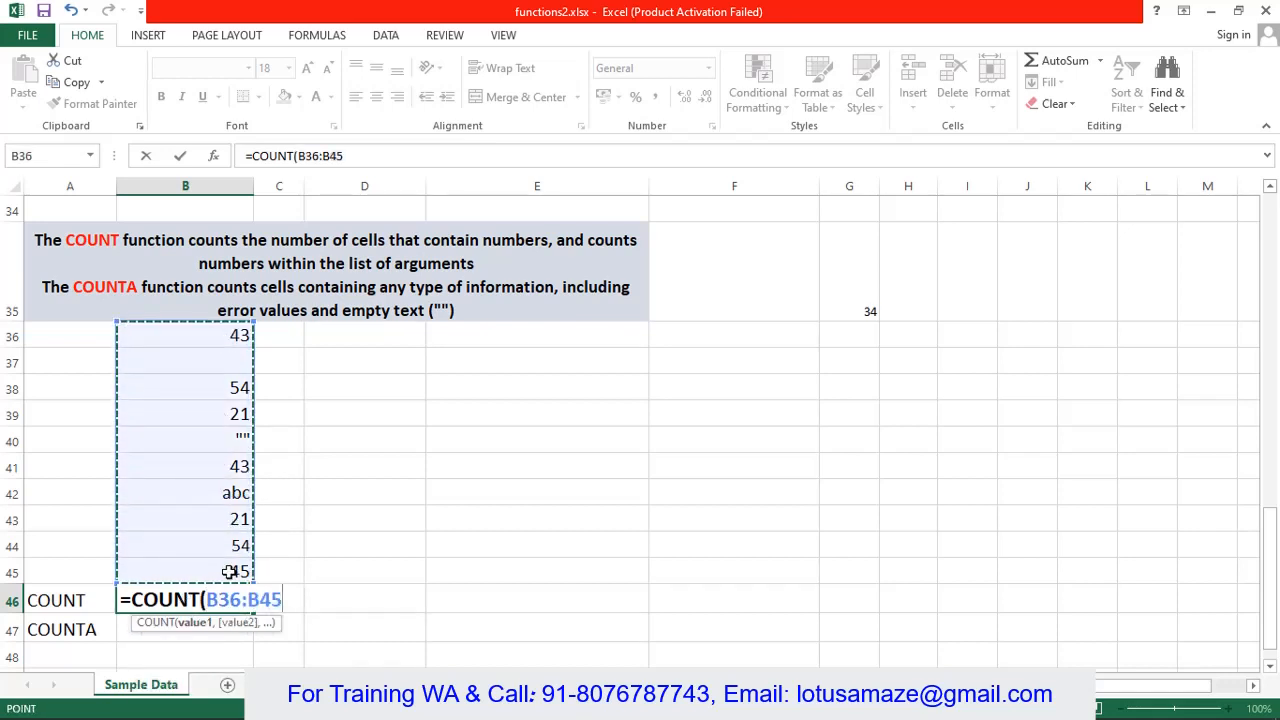
key(Return)
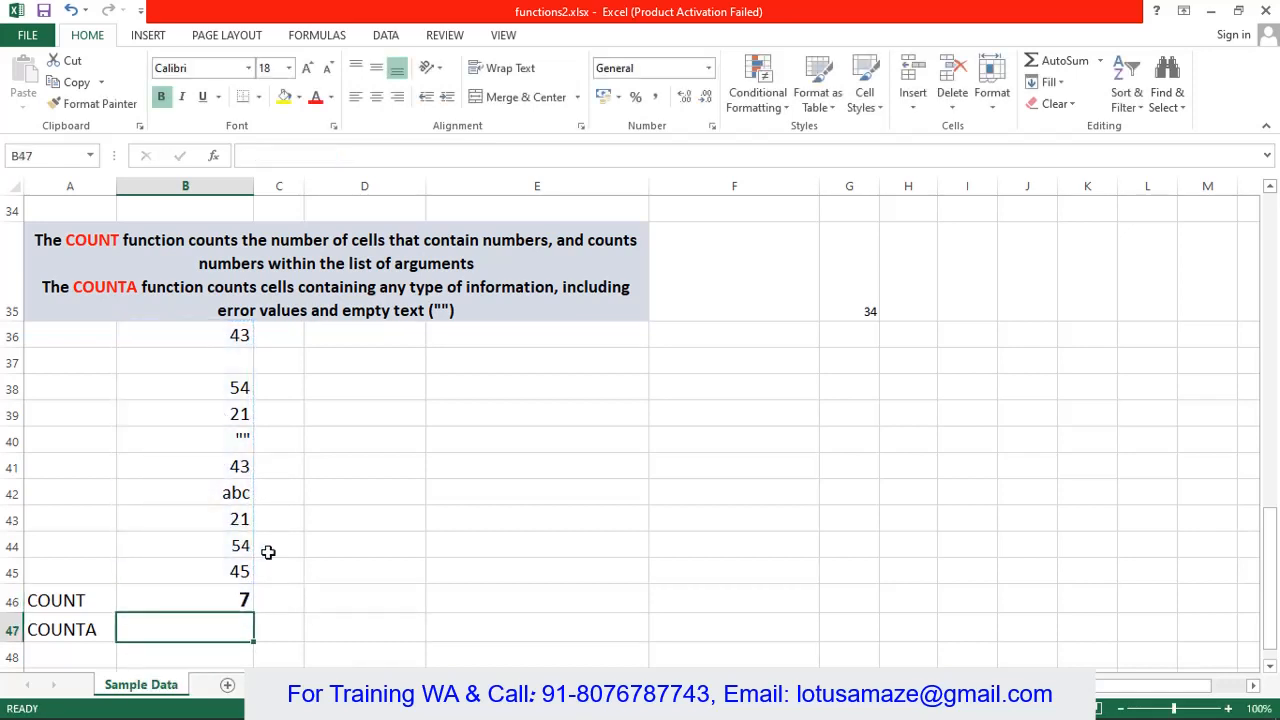
Check the COUNT formula against the non-numeric cells in the list, and enter =COUNTA(B36:B45) in B47
click(246, 598)
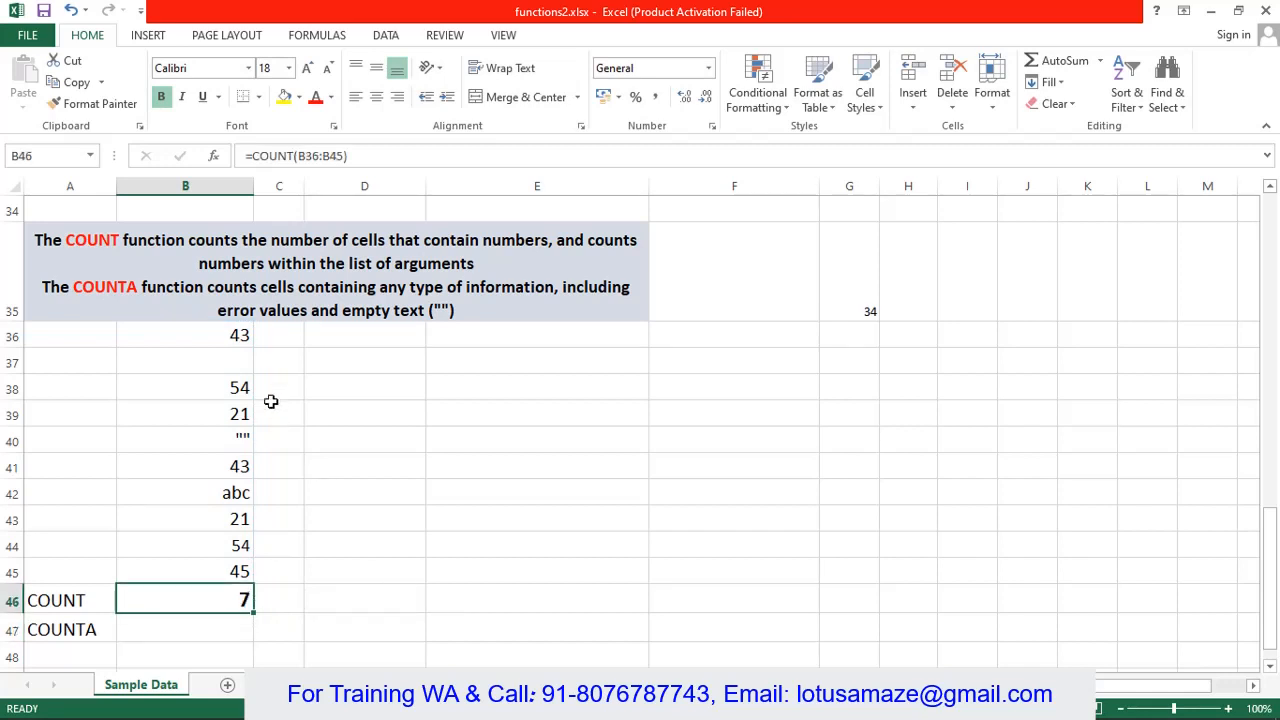
click(268, 362)
click(208, 366)
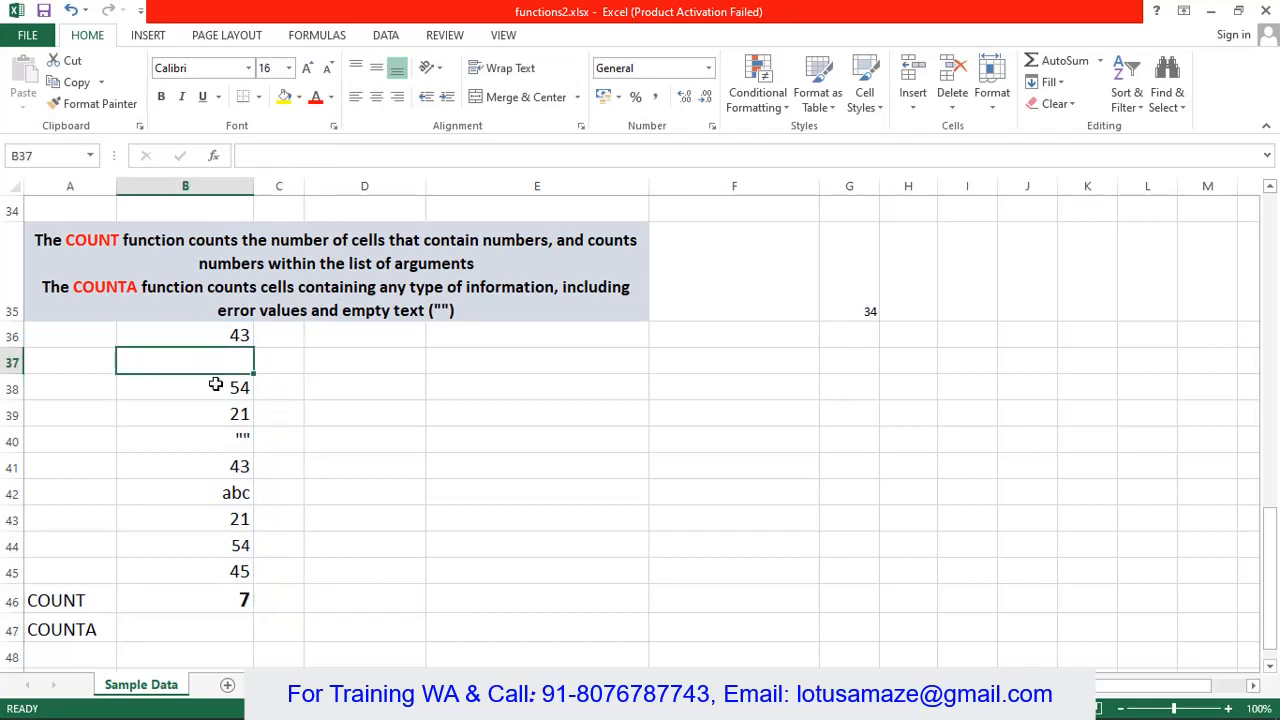
click(225, 442)
click(217, 493)
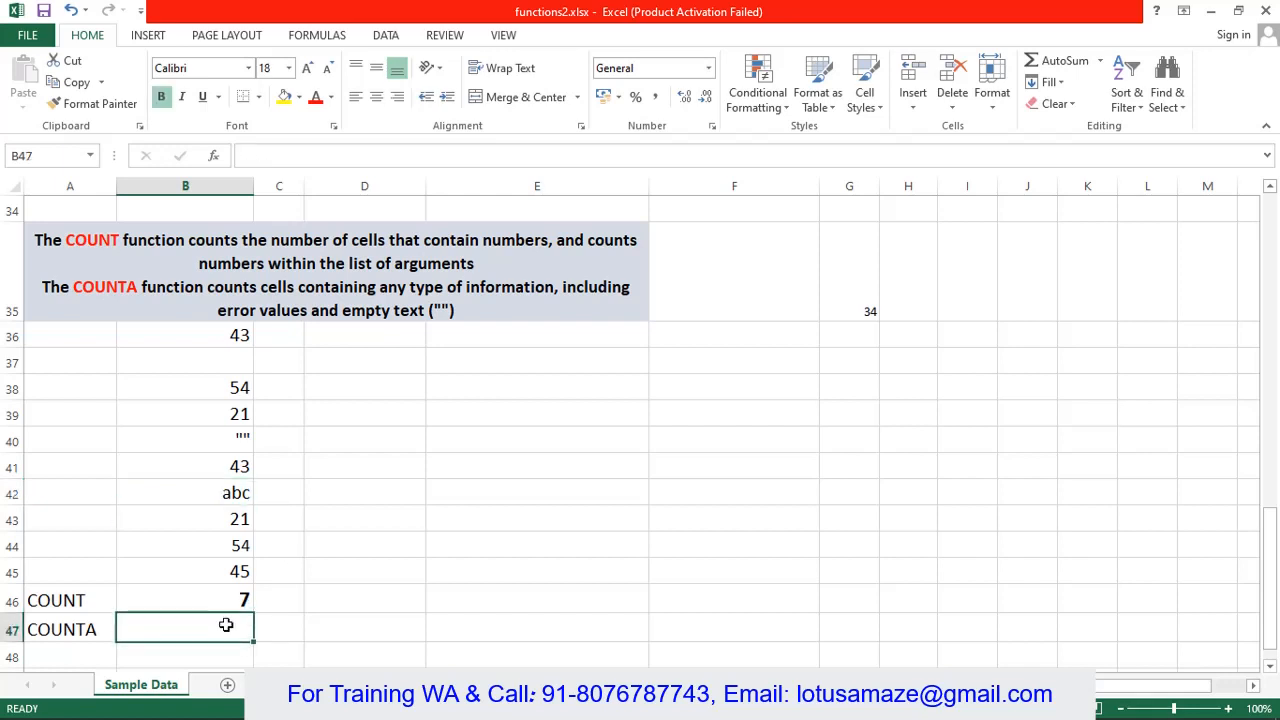
text(=)
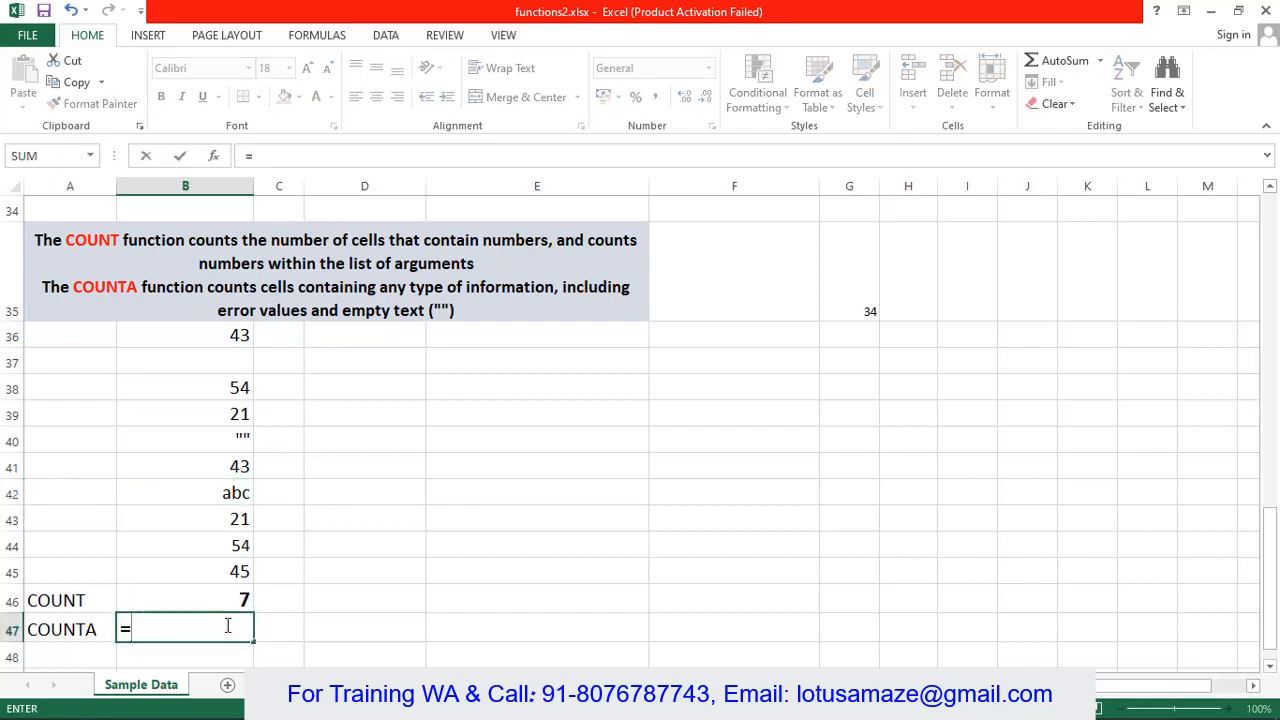
text(COUNTA()
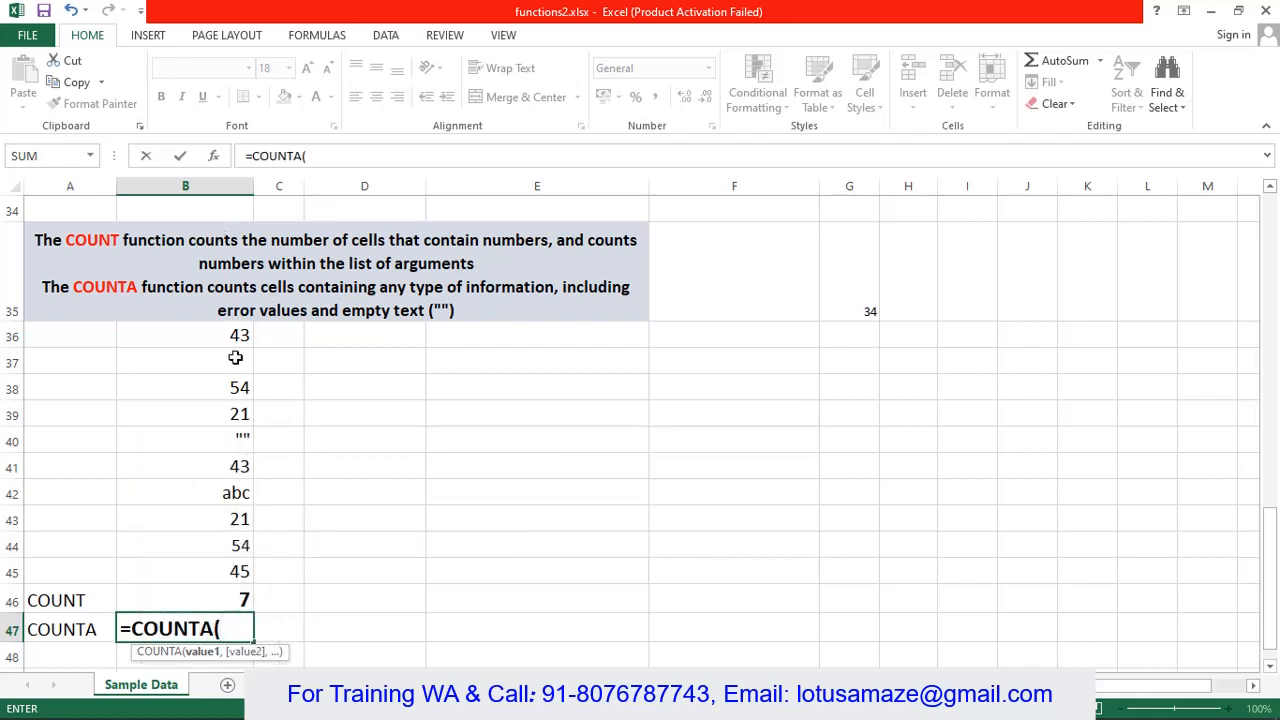
drag(236, 336, 240, 571)
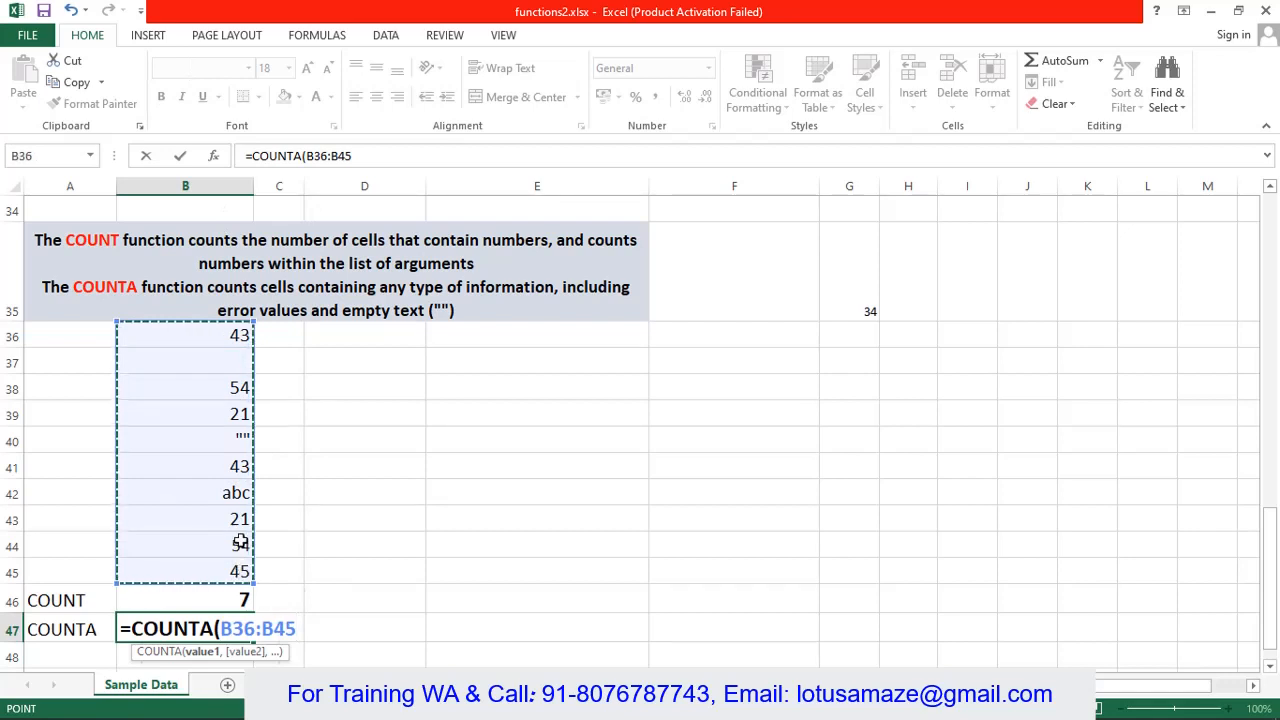
key(Return)
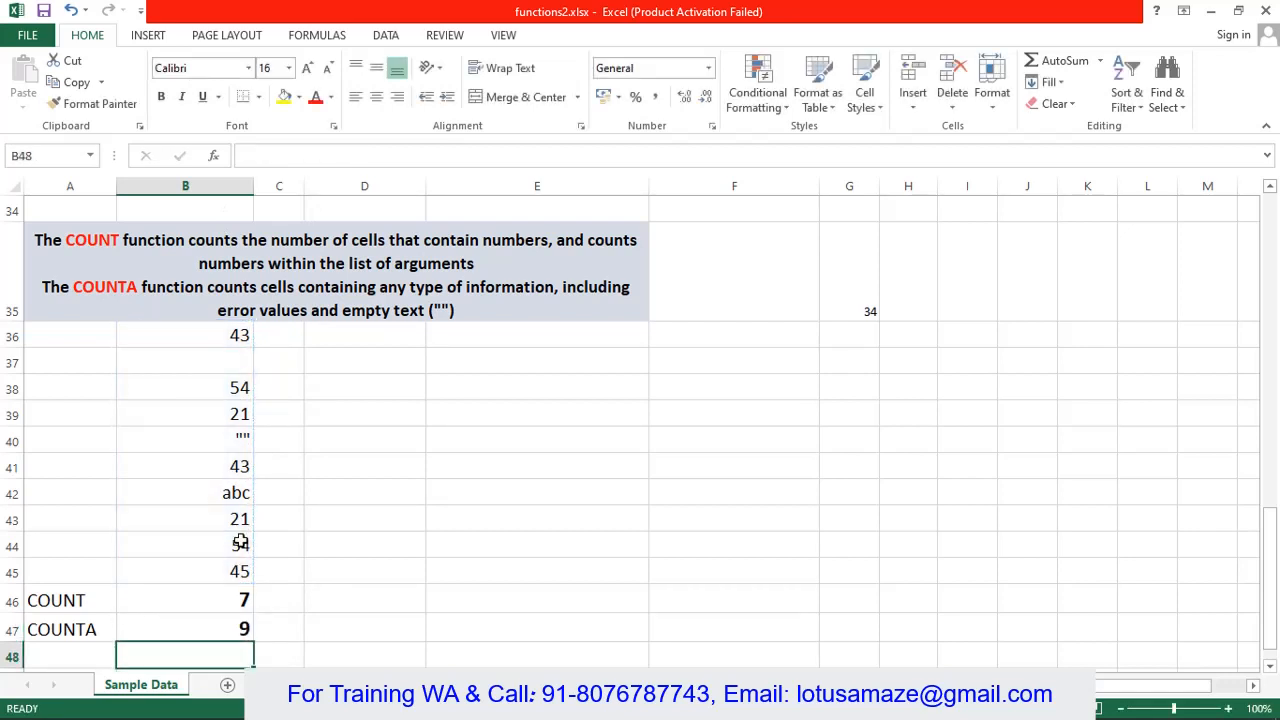
Examine the blank cell B37, the empty-text cell B40 and the text cell B42 to compare how COUNT and COUNTA treat them
click(258, 368)
click(242, 372)
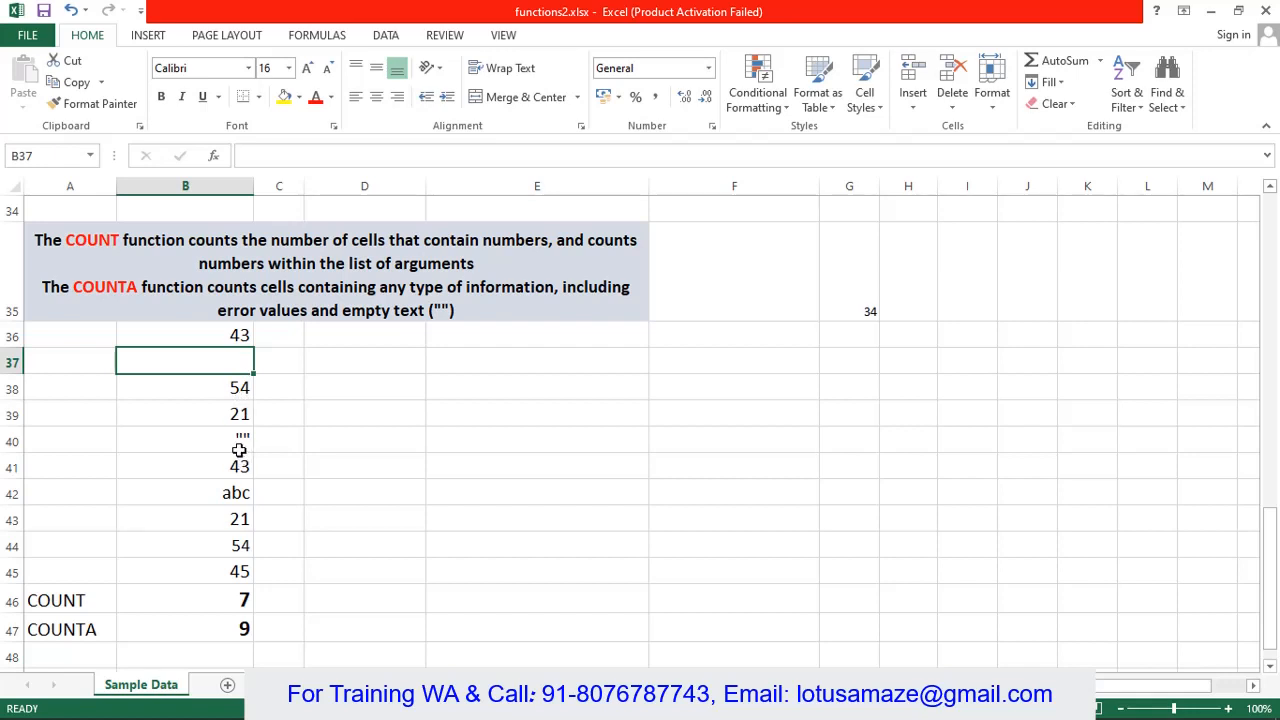
key(Down)
key(Down)
key(Down)
click(234, 495)
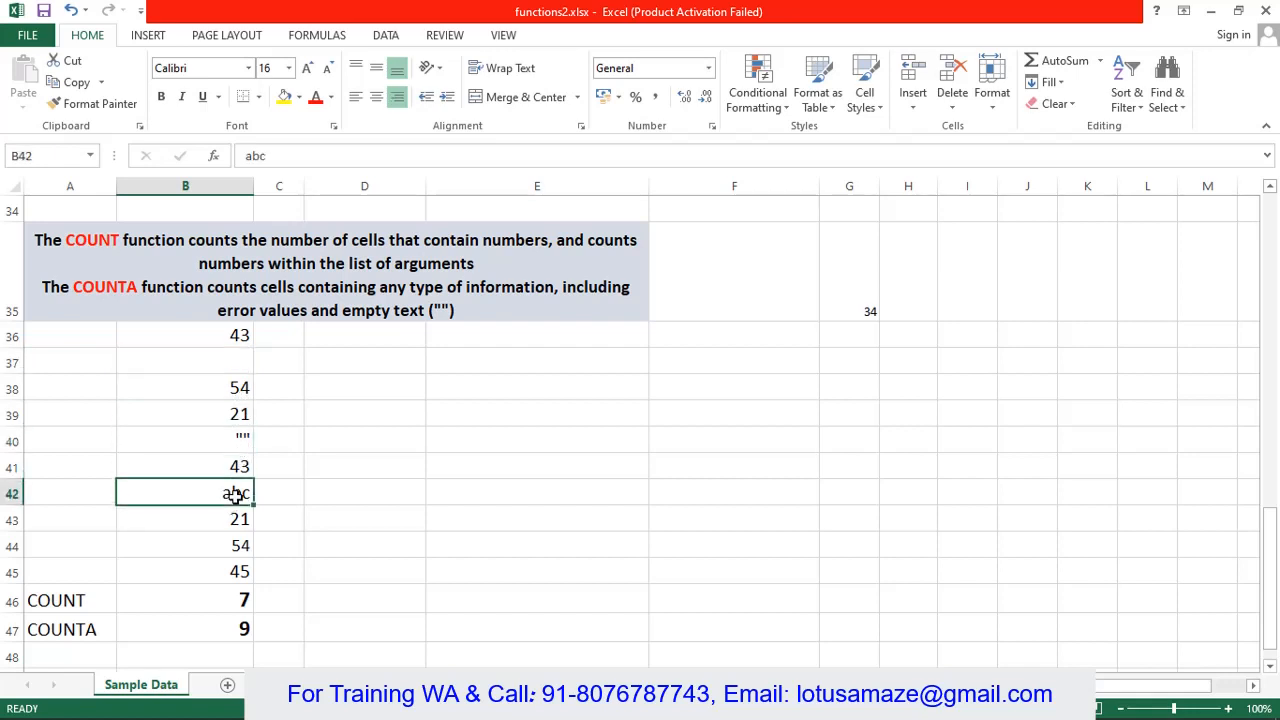